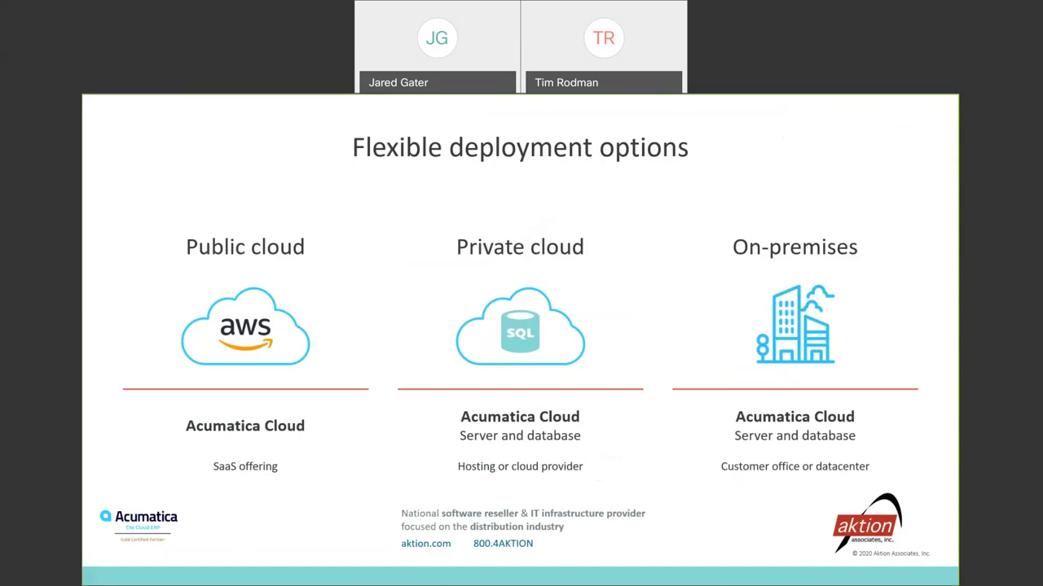
Advance to the Product Demonstration slide, switch to the Acumatica browser window and show the full Sales Orders menu
{"action": "key", "text": "Right"}
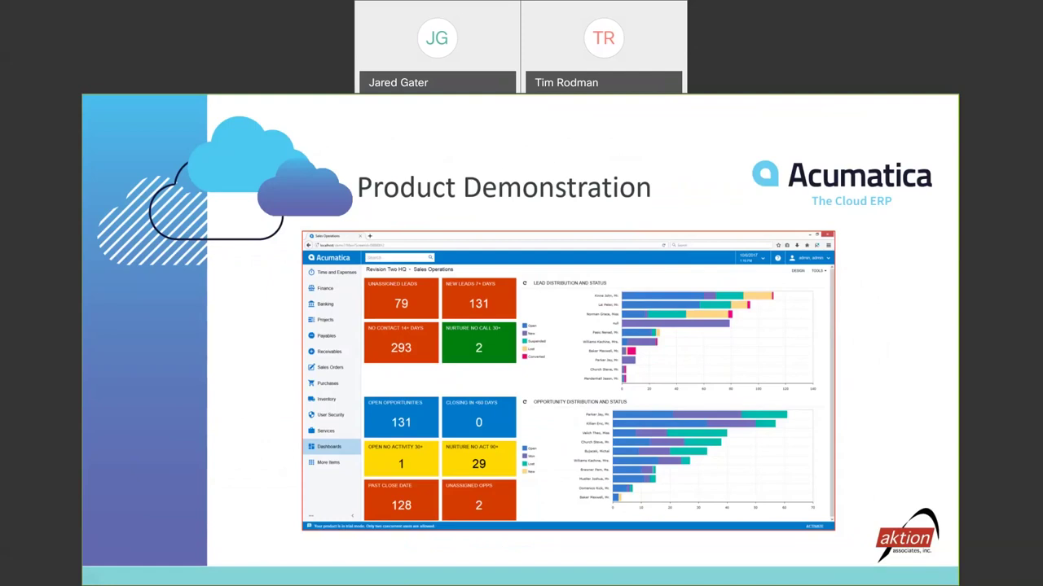
{"action": "key", "text": "alt+Tab"}
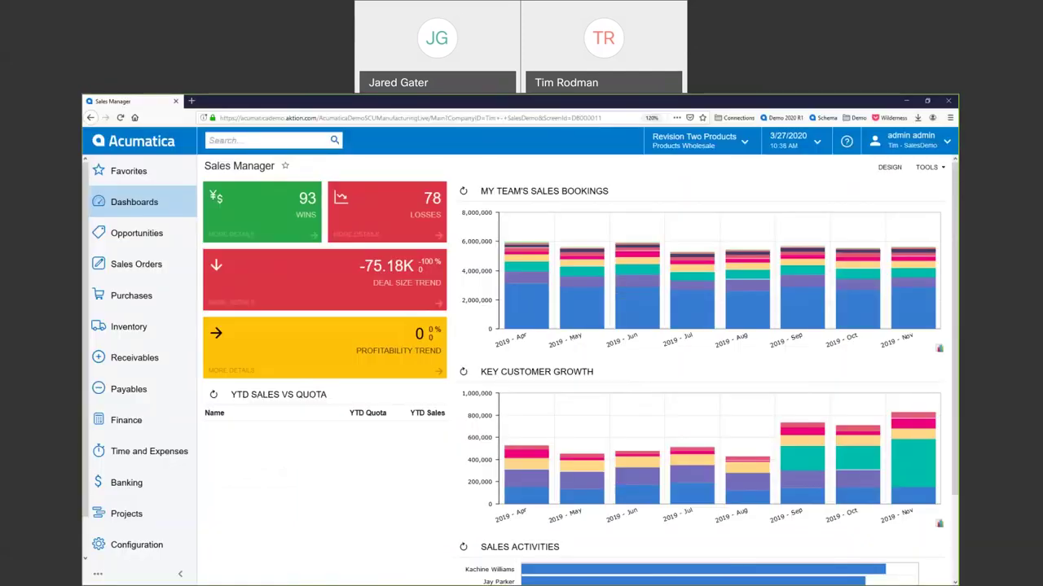
{"action": "left_click", "coordinate": [136, 265]}
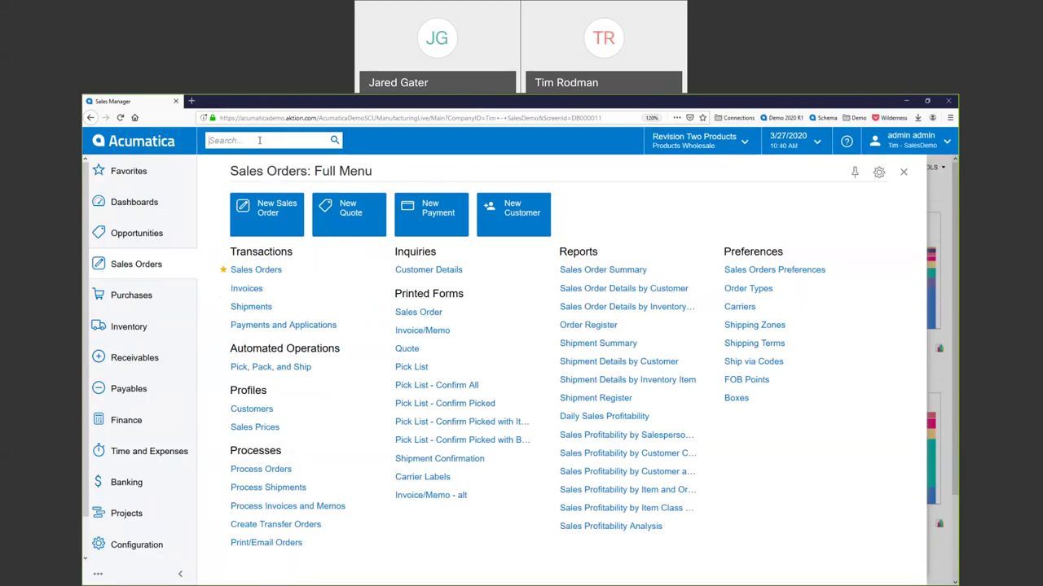
Search the menu items for "vendor", and narrow the search to "vendor tail"
{"action": "type", "text": "vendor"}
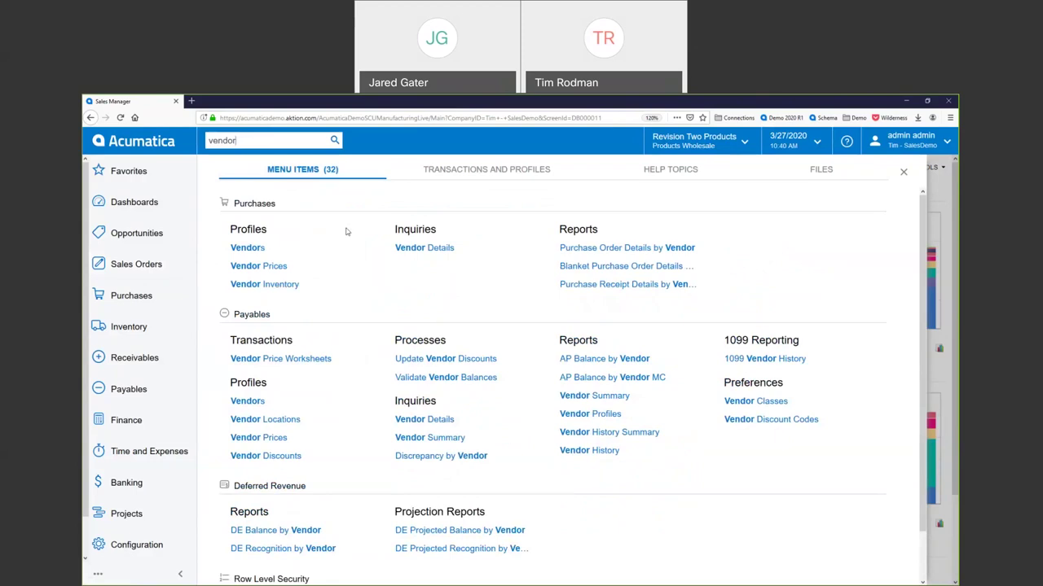
{"action": "type", "text": "tail"}
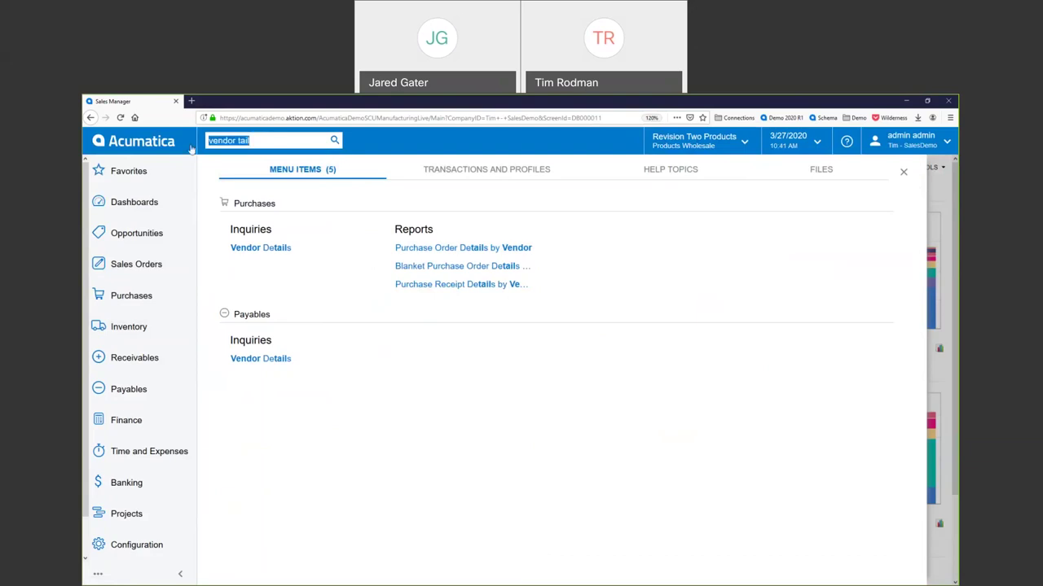
Search the help topics for "home page"
{"action": "type", "text": "homef p"}
{"action": "key", "text": "BackSpace"}
{"action": "key", "text": "BackSpace"}
{"action": "key", "text": "BackSpace"}
{"action": "type", "text": "page"}
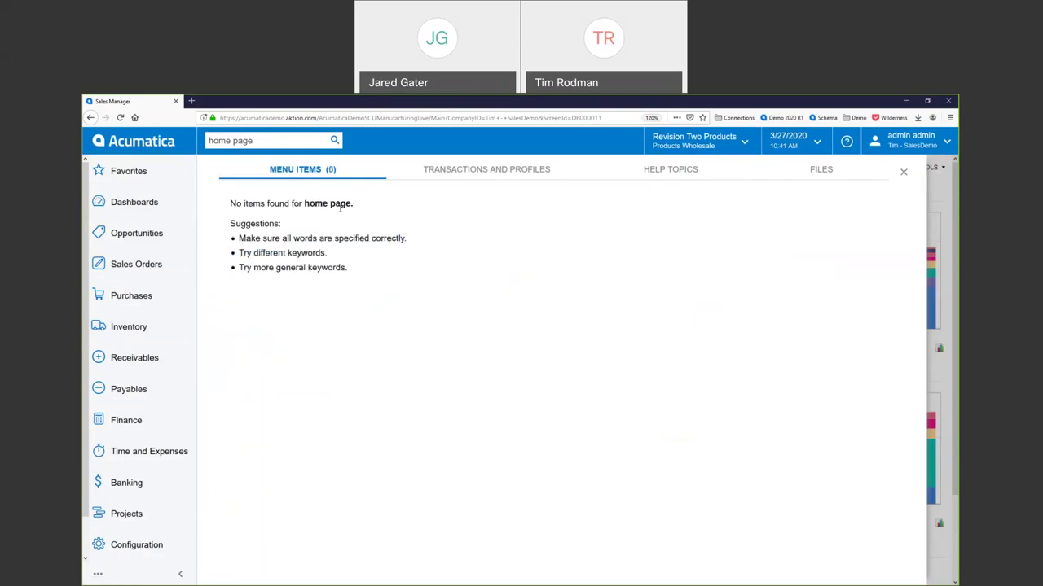
{"action": "left_click", "coordinate": [653, 173]}
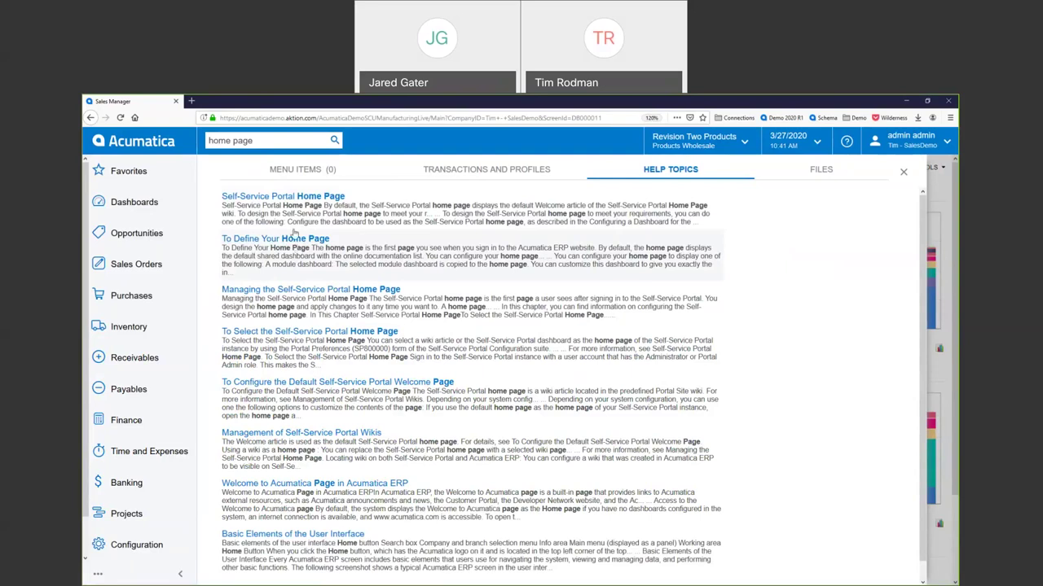
Search the attached files for "ball"
{"action": "left_click", "coordinate": [272, 141]}
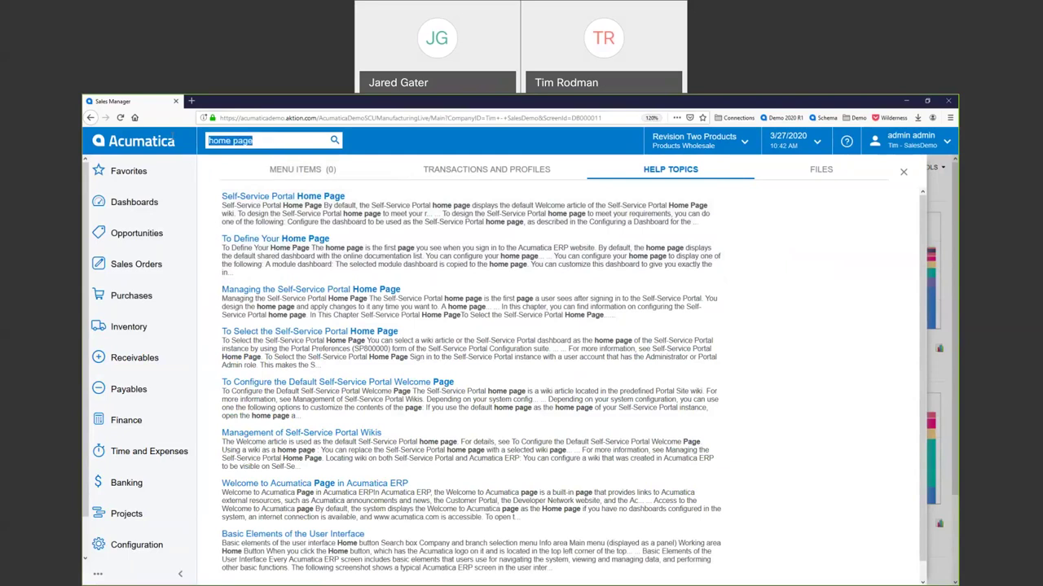
{"action": "type", "text": "ball"}
{"action": "key", "text": "Return"}
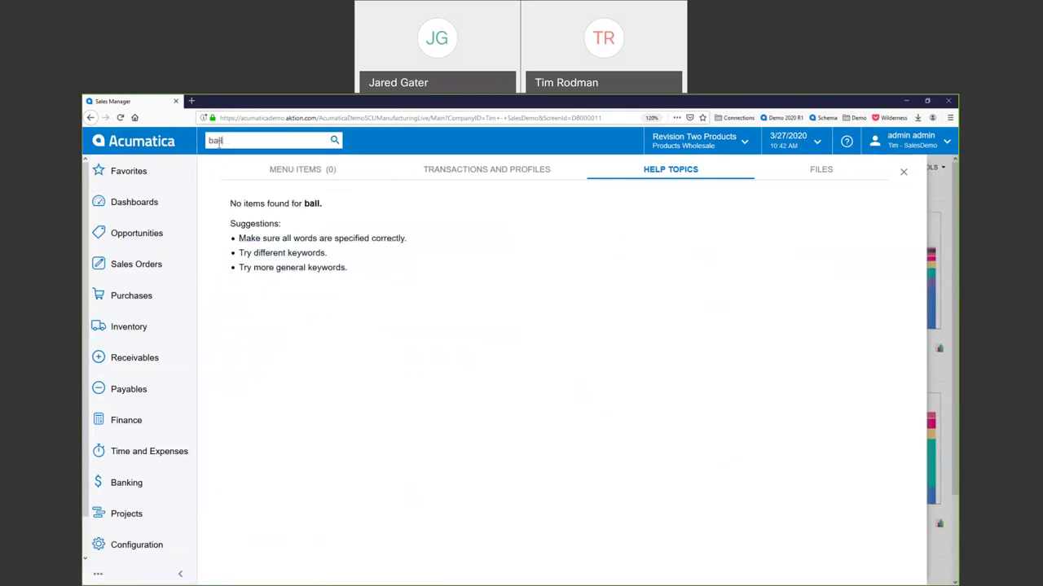
{"action": "left_click", "coordinate": [807, 171]}
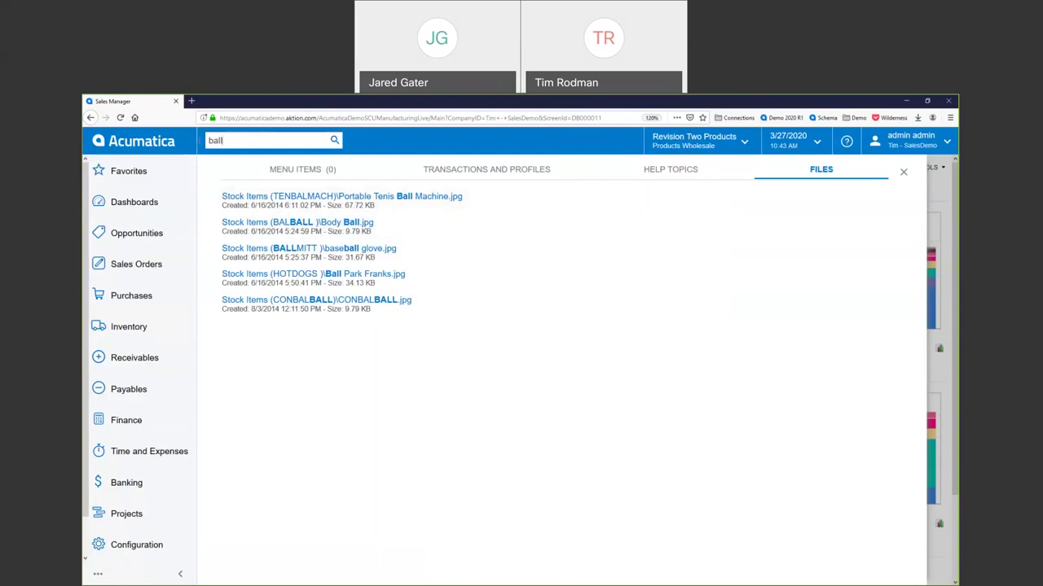
Search transactions and profiles by the partial order number and open the Widget Credit Card sales order in a new browser tab
{"action": "left_click_drag", "start_coordinate": [244, 140], "coordinate": [171, 144]}
{"action": "type", "text": "5176"}
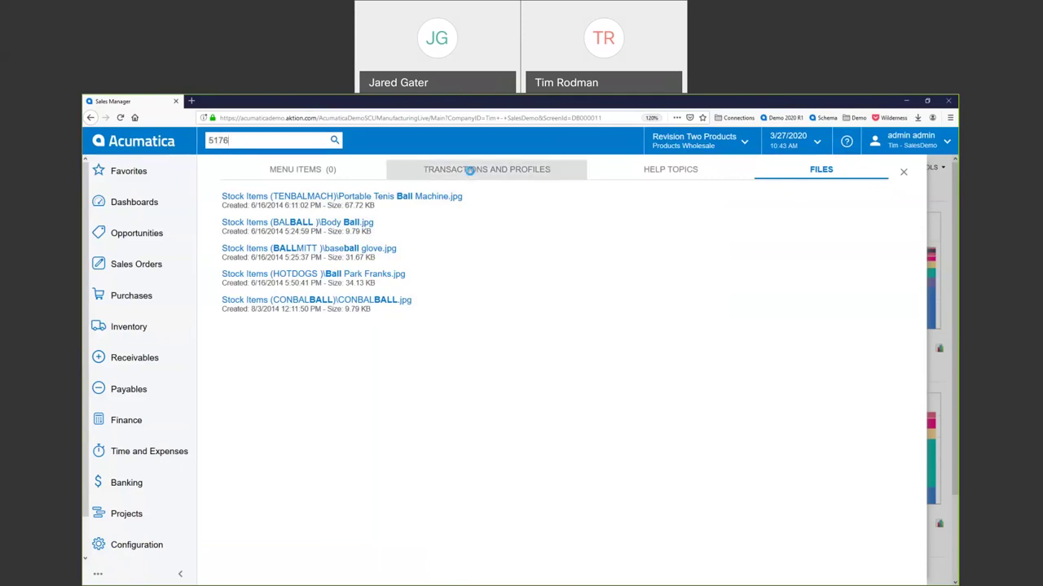
{"action": "left_click", "coordinate": [469, 170]}
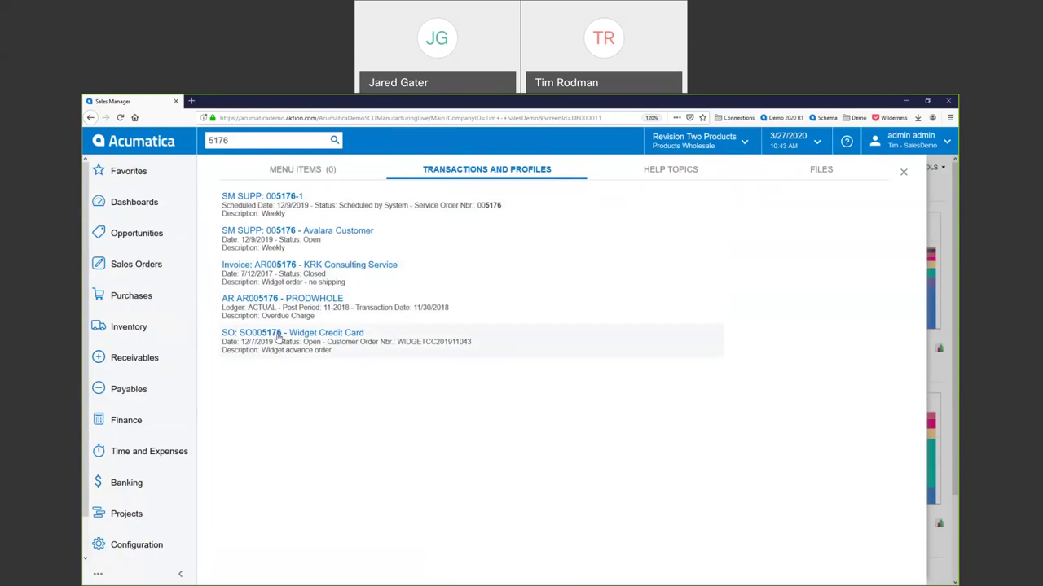
{"action": "right_click", "coordinate": [277, 340]}
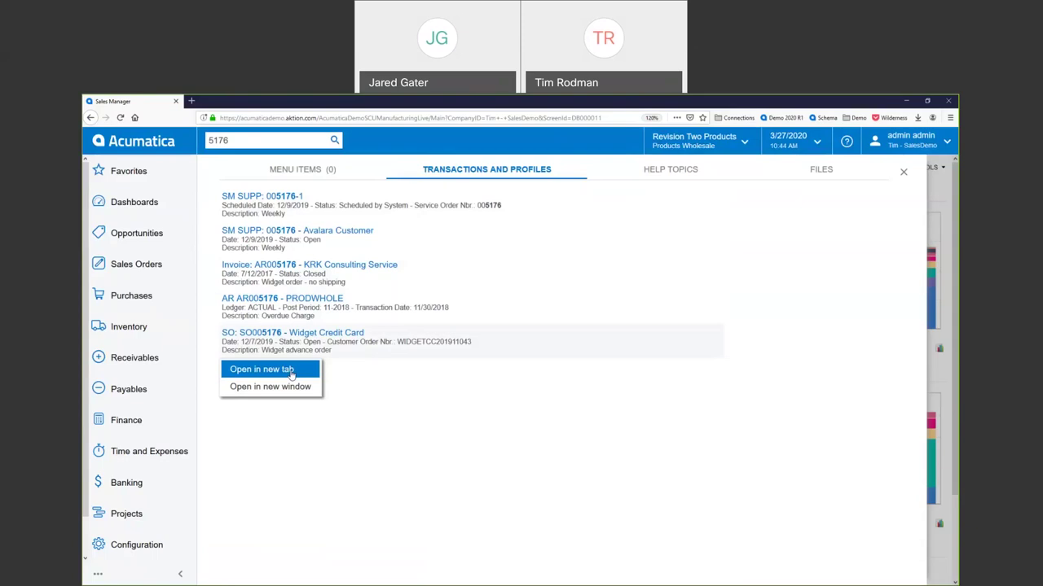
{"action": "left_click", "coordinate": [290, 371]}
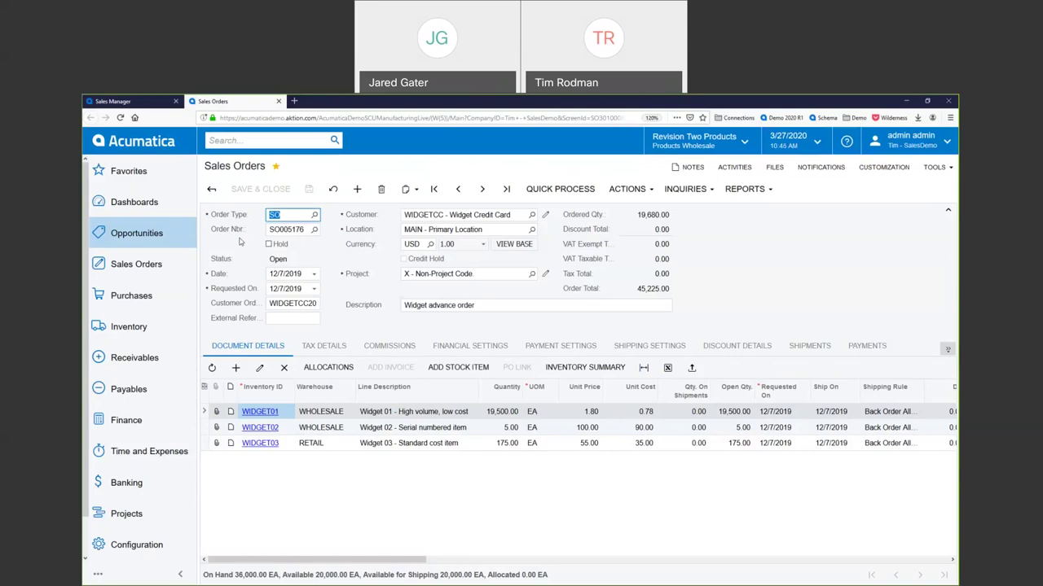
Examine the sales order's number, customer and first line item in the document details
{"action": "left_click", "coordinate": [744, 266]}
{"action": "left_click", "coordinate": [306, 228]}
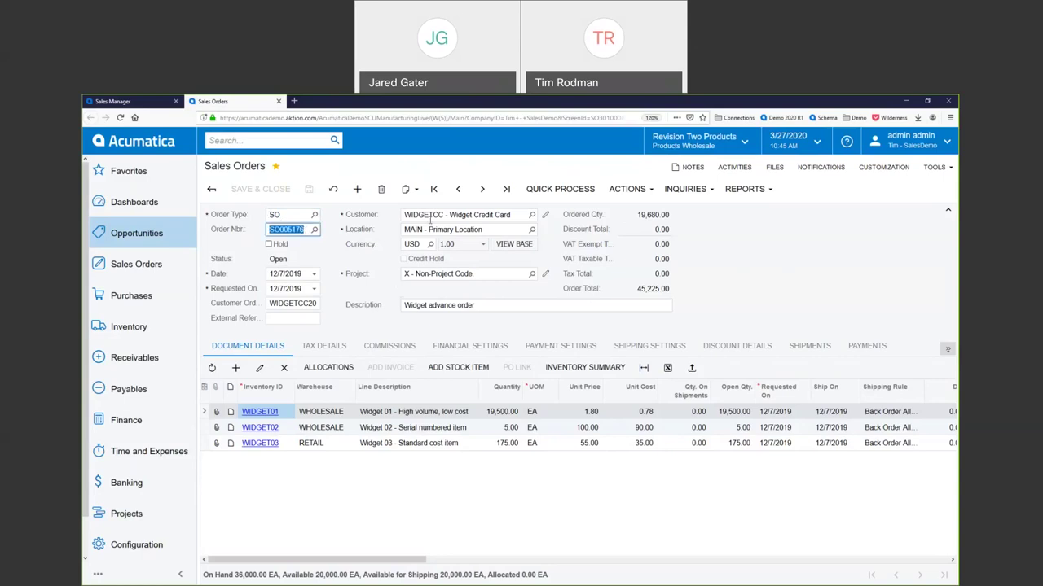
{"action": "left_click", "coordinate": [466, 214]}
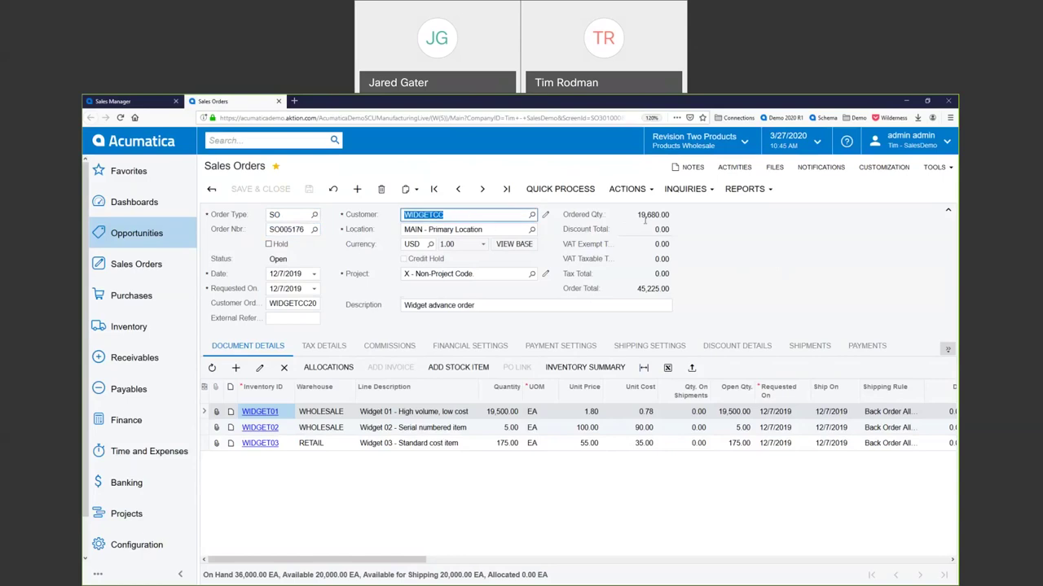
{"action": "left_click", "coordinate": [339, 417]}
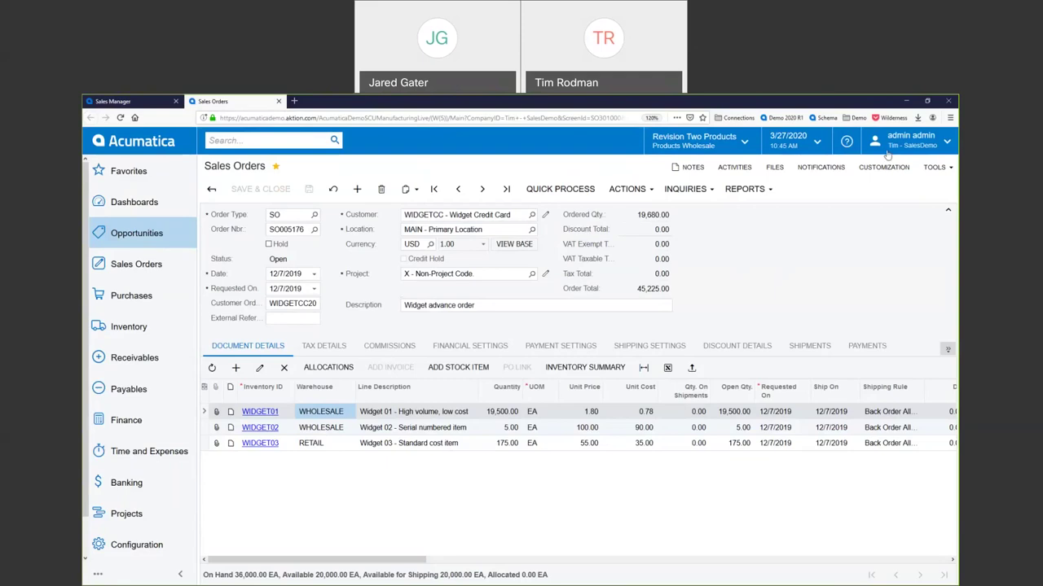
Enlarge the page to 200% zoom and examine how the sales order's header fields rearrange
{"action": "left_click", "coordinate": [950, 117]}
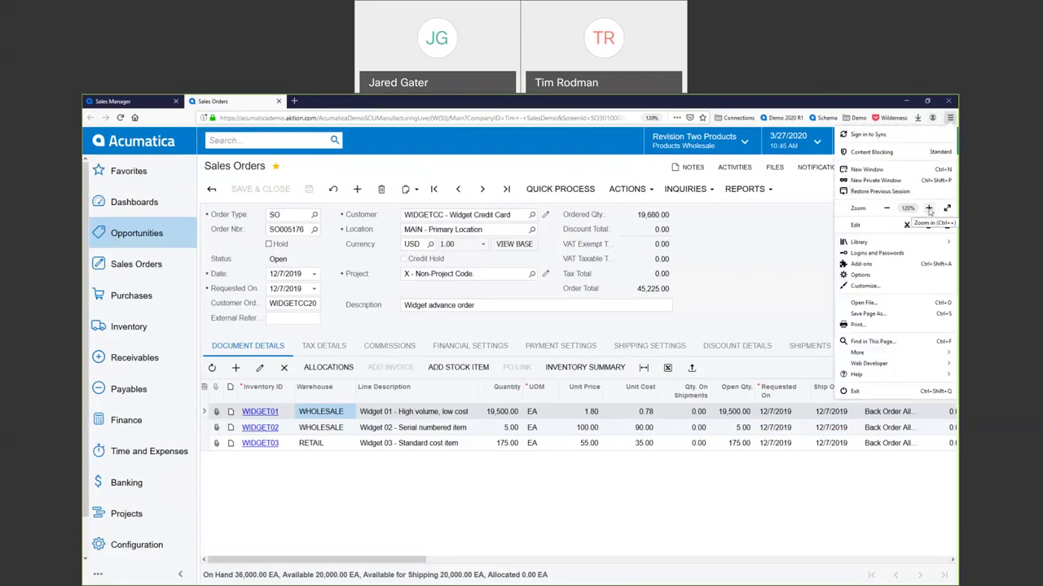
{"action": "left_click", "coordinate": [930, 210]}
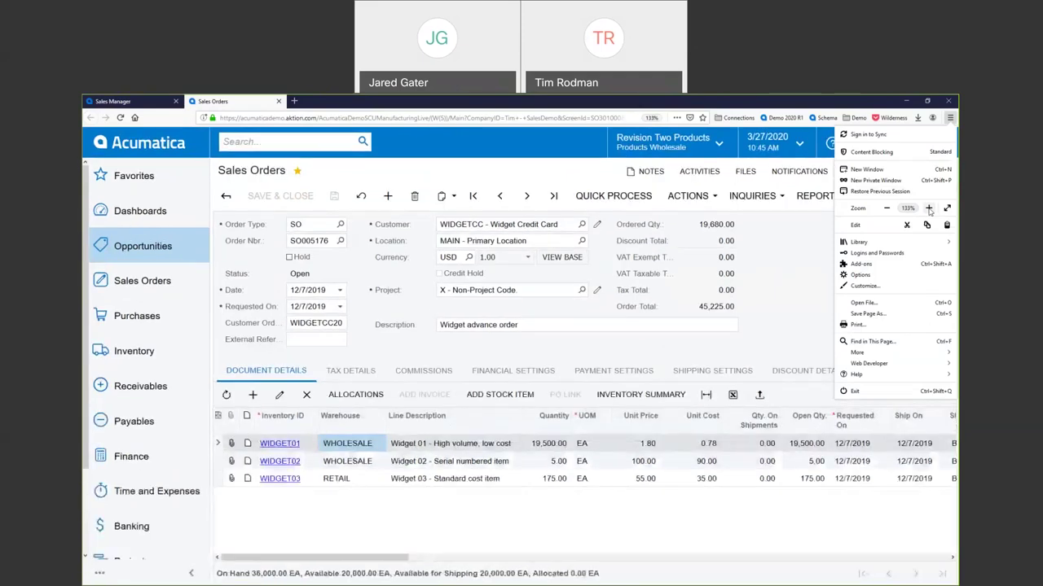
{"action": "left_click", "coordinate": [929, 209]}
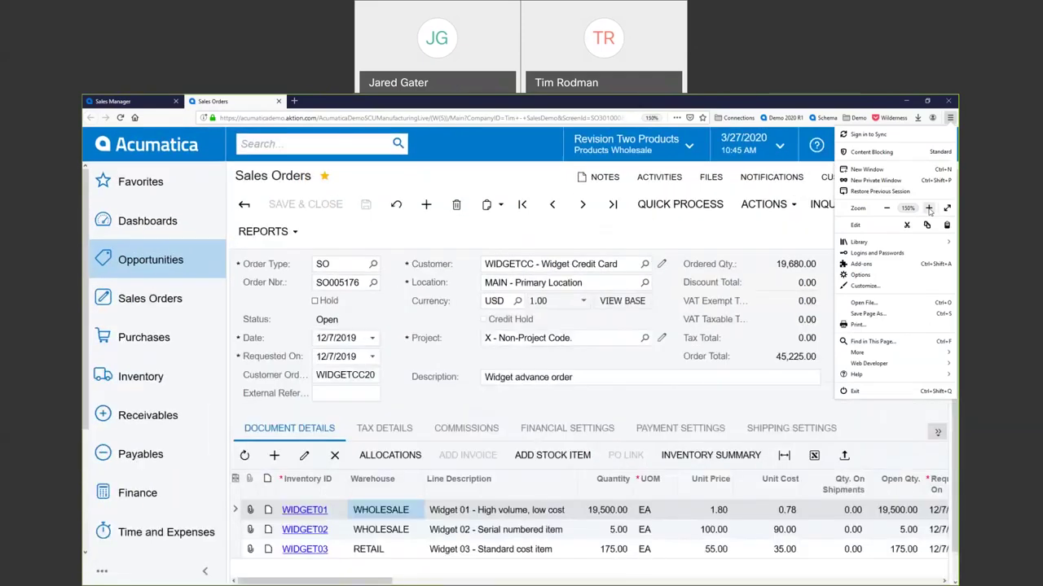
{"action": "left_click", "coordinate": [930, 209]}
{"action": "left_click", "coordinate": [929, 209]}
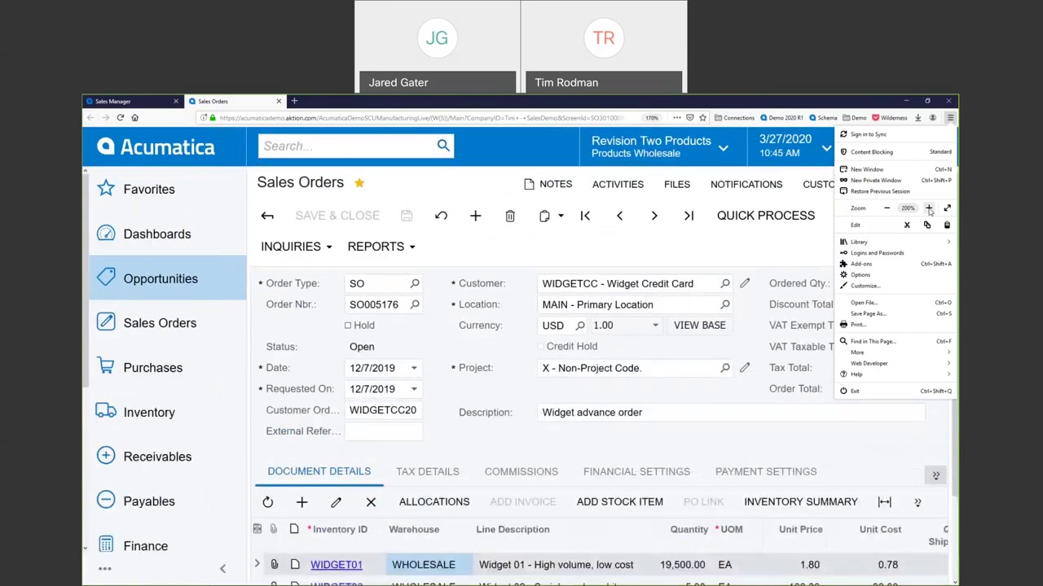
{"action": "left_click", "coordinate": [751, 358]}
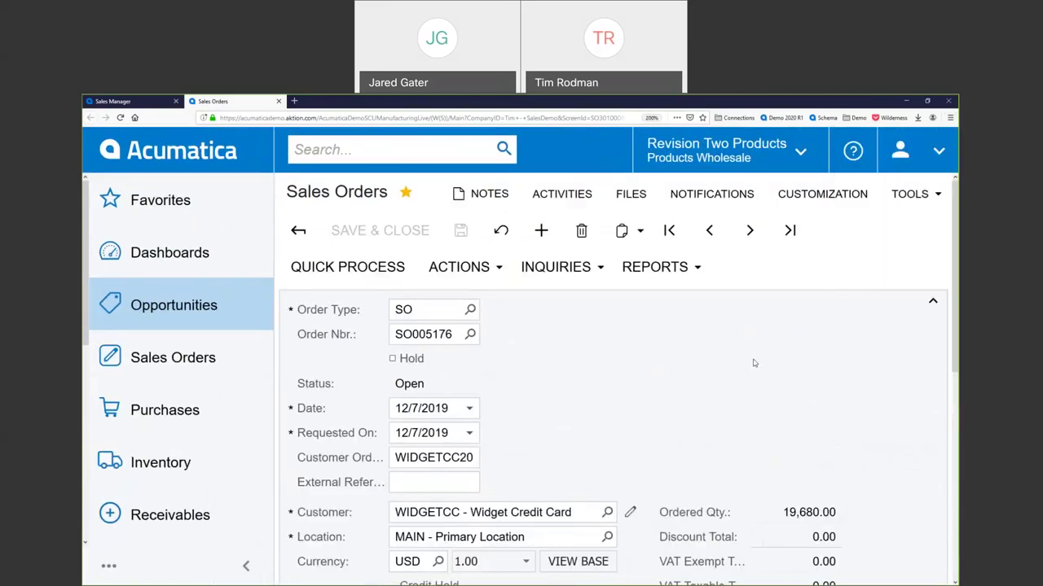
{"action": "scroll", "coordinate": [754, 364], "scroll_direction": "down", "scroll_amount": 2}
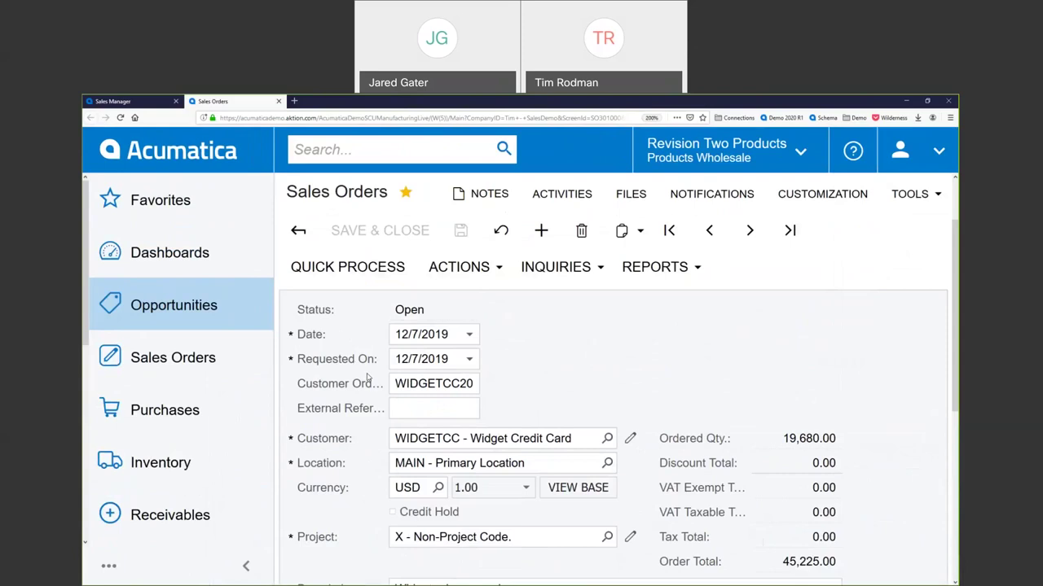
{"action": "scroll", "coordinate": [686, 503], "scroll_direction": "down", "scroll_amount": 1}
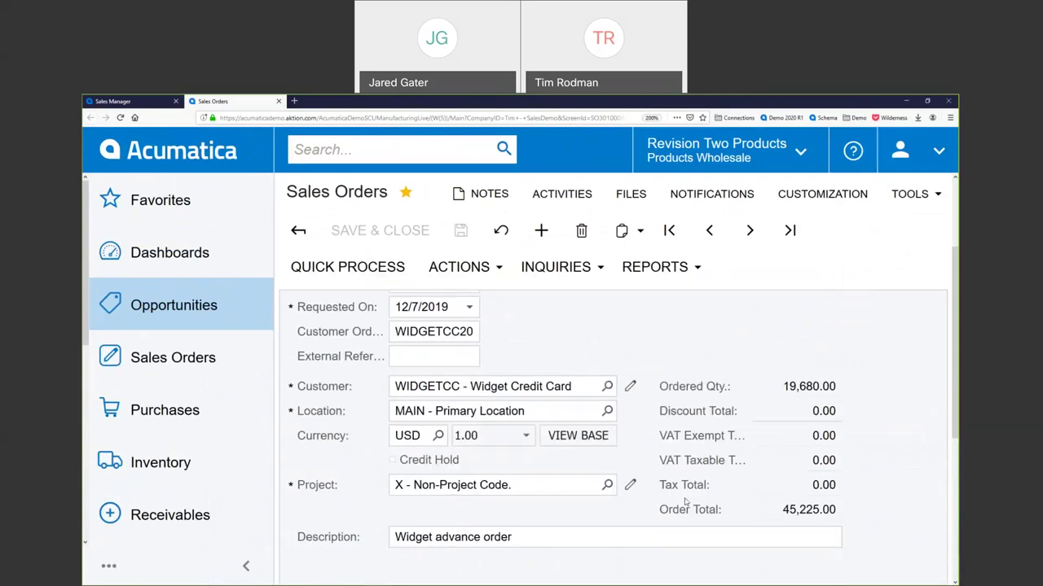
{"action": "scroll", "coordinate": [686, 503], "scroll_direction": "down", "scroll_amount": 2}
{"action": "scroll", "coordinate": [685, 503], "scroll_direction": "up", "scroll_amount": 3}
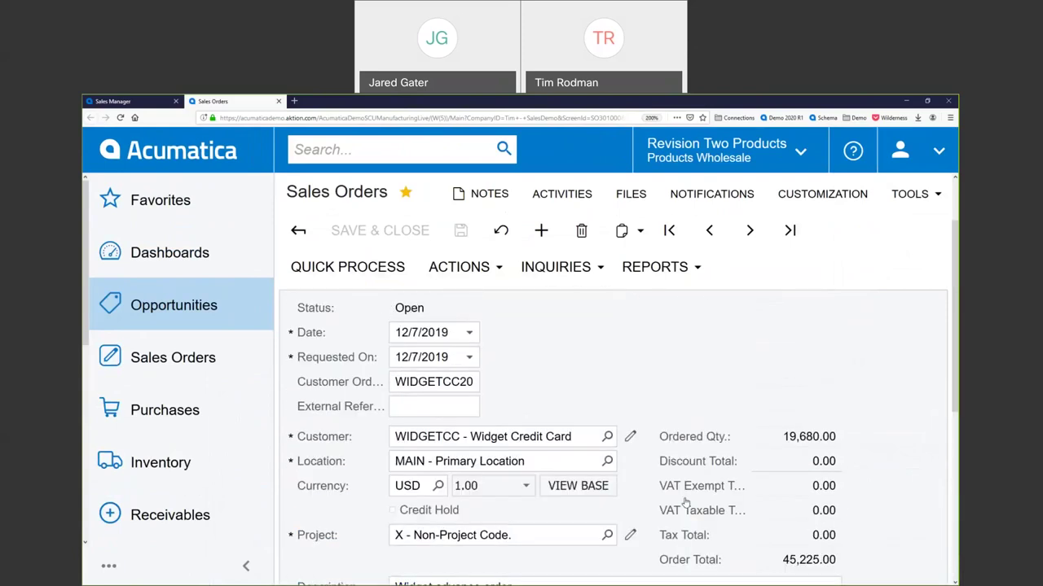
{"action": "scroll", "coordinate": [686, 503], "scroll_direction": "up", "scroll_amount": 2}
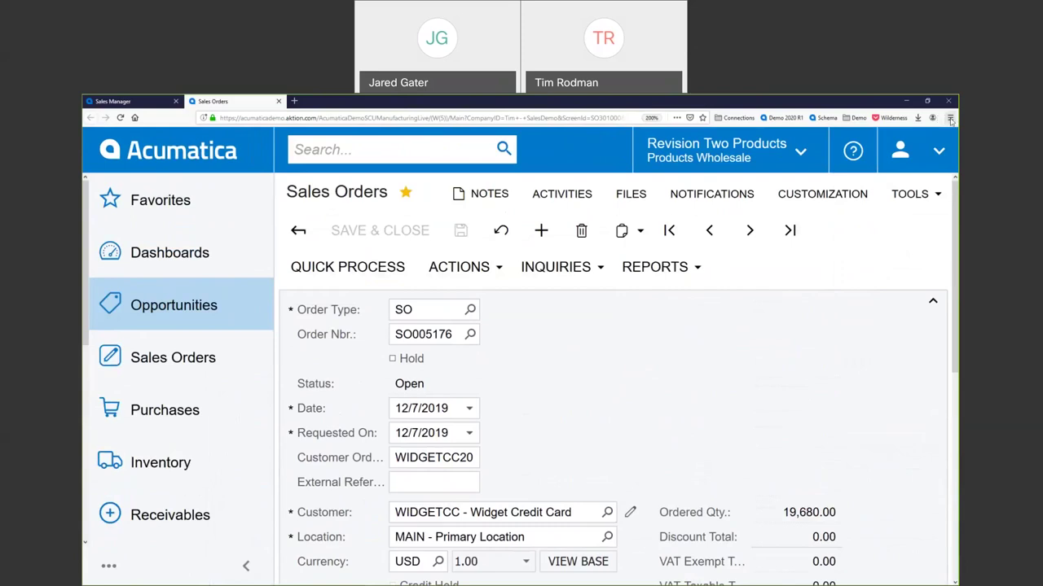
Reduce the browser zoom to 133%
{"action": "left_click", "coordinate": [949, 118]}
{"action": "left_click", "coordinate": [887, 210]}
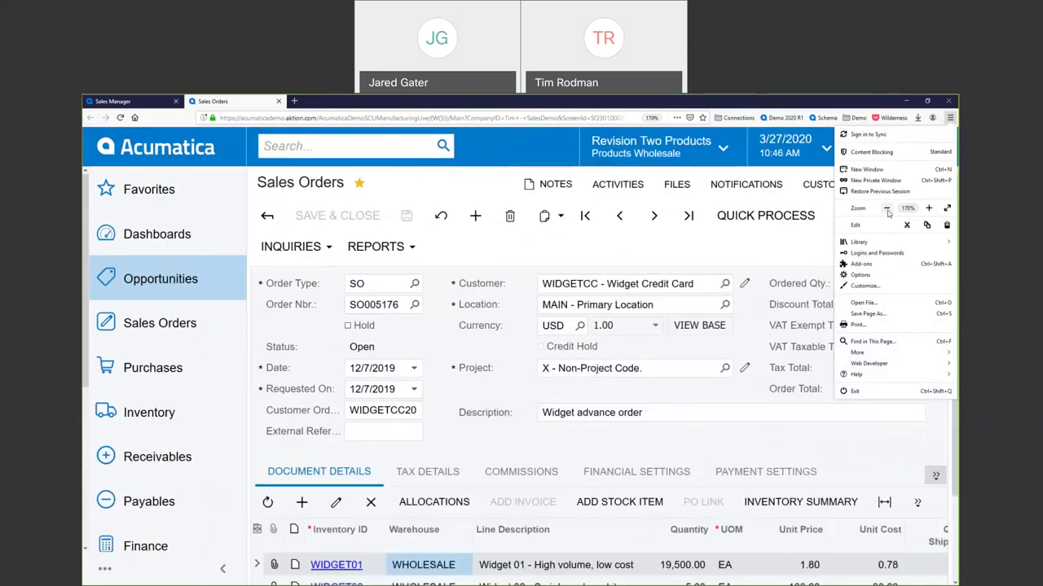
{"action": "left_click", "coordinate": [887, 209]}
{"action": "left_click", "coordinate": [887, 209]}
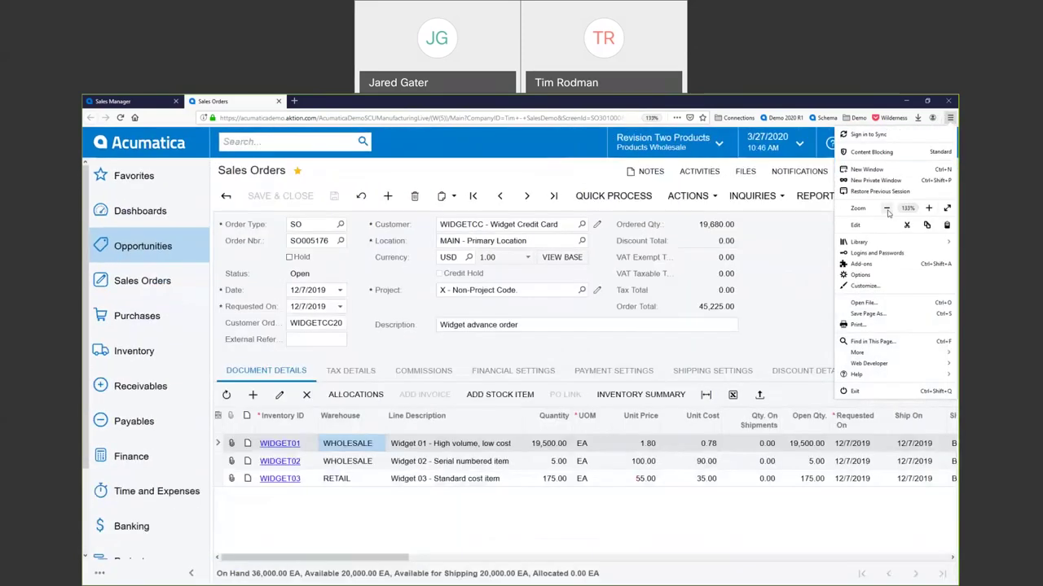
{"action": "left_click", "coordinate": [789, 243]}
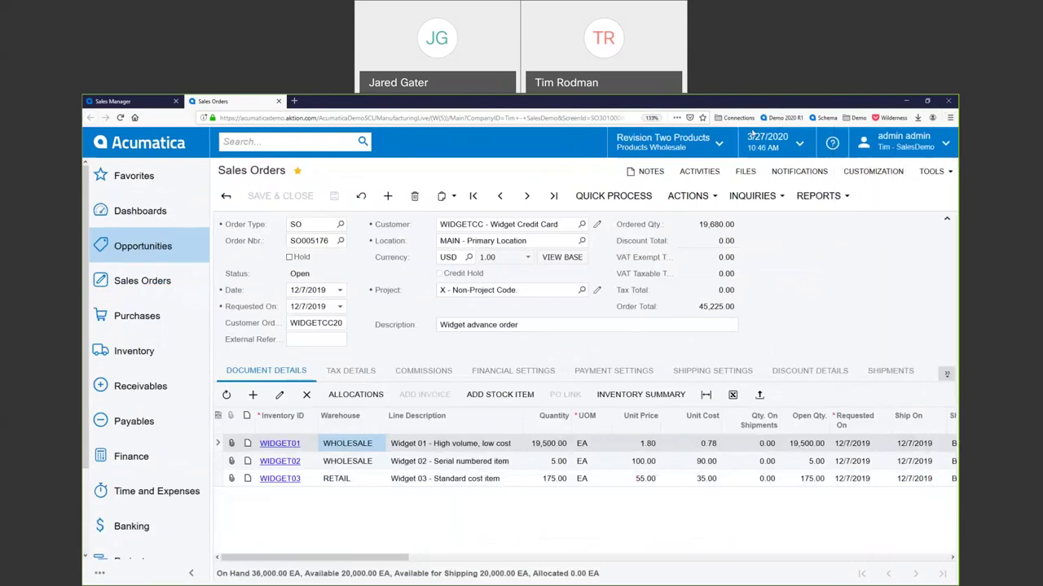
Resize the browser window to several narrower widths to examine how the sales order layout adapts, and maximize it again
{"action": "key", "text": "super+Left"}
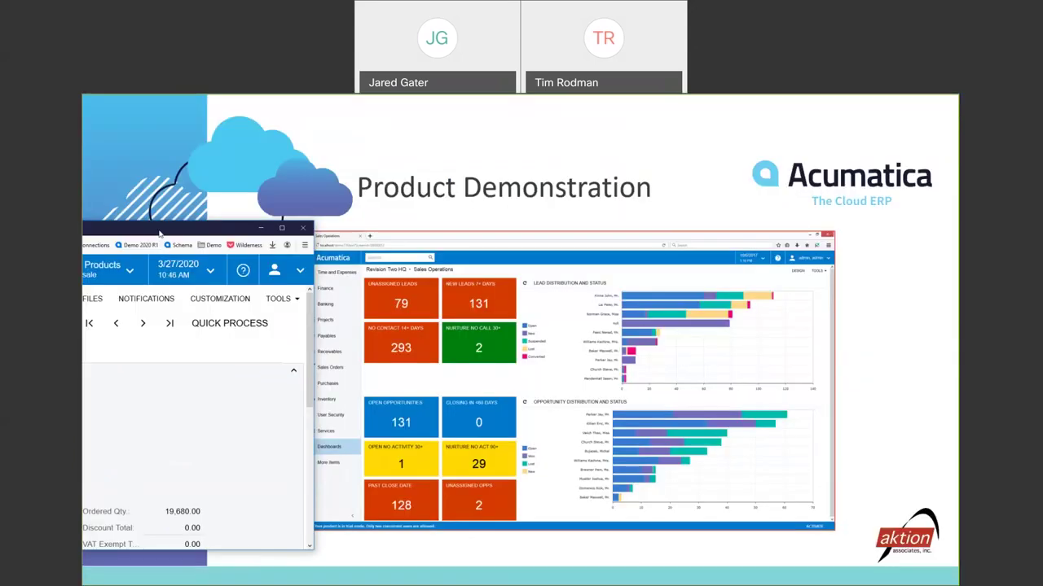
{"action": "left_click", "coordinate": [410, 275]}
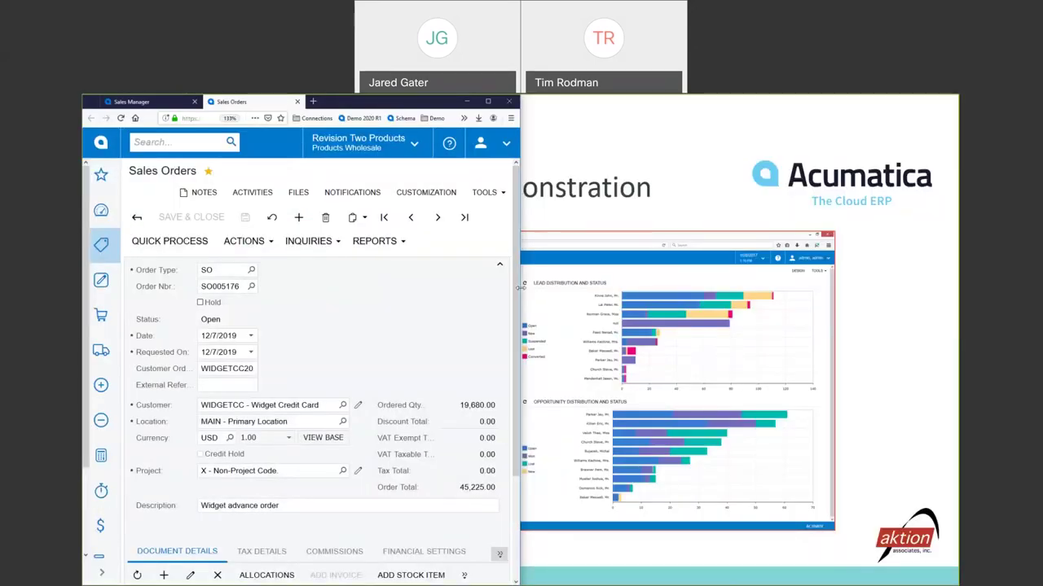
{"action": "left_click_drag", "start_coordinate": [520, 287], "coordinate": [514, 290]}
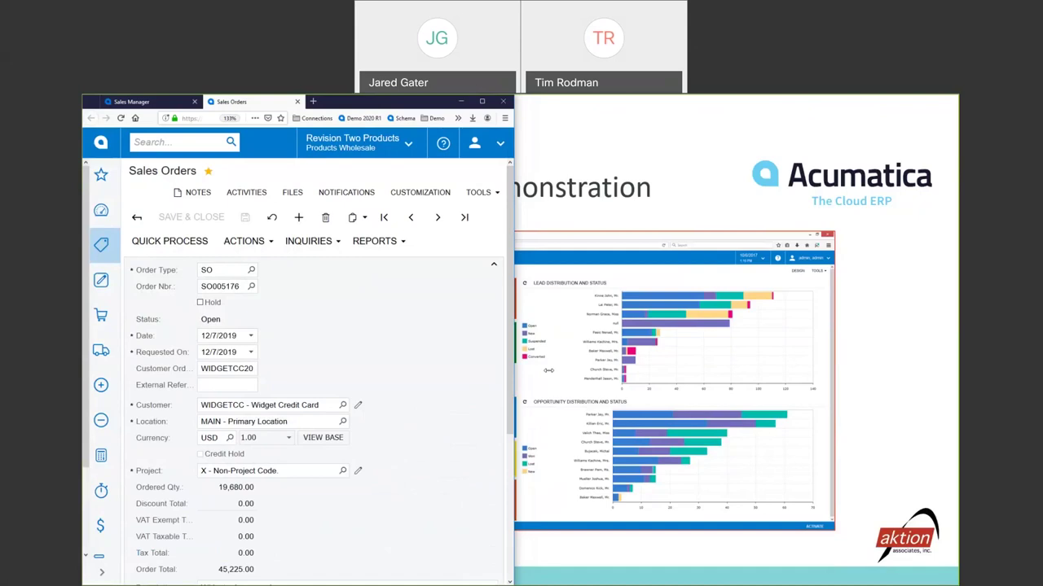
{"action": "left_click_drag", "start_coordinate": [548, 371], "coordinate": [548, 370]}
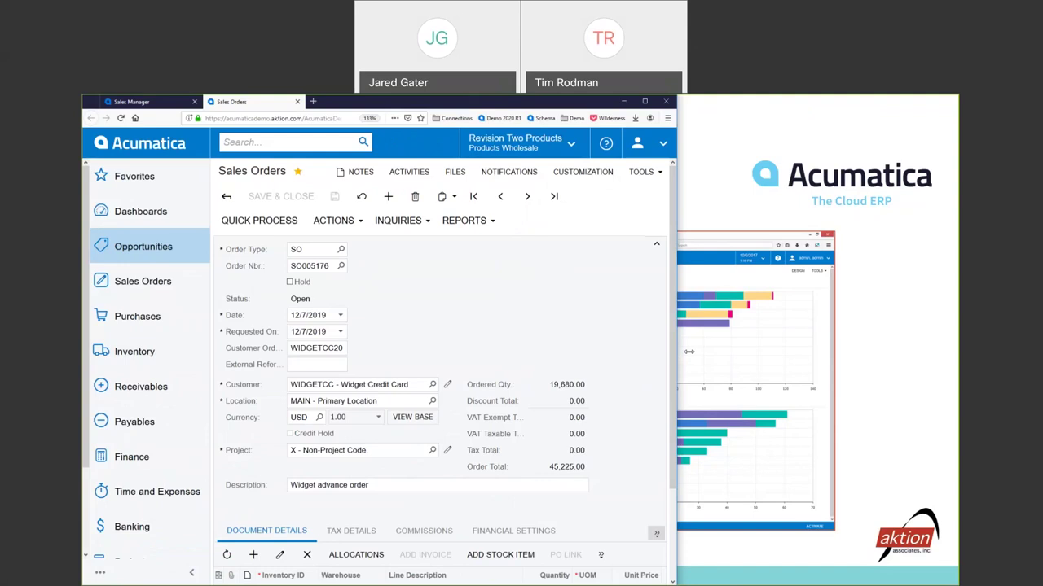
{"action": "left_click_drag", "start_coordinate": [689, 352], "coordinate": [797, 356]}
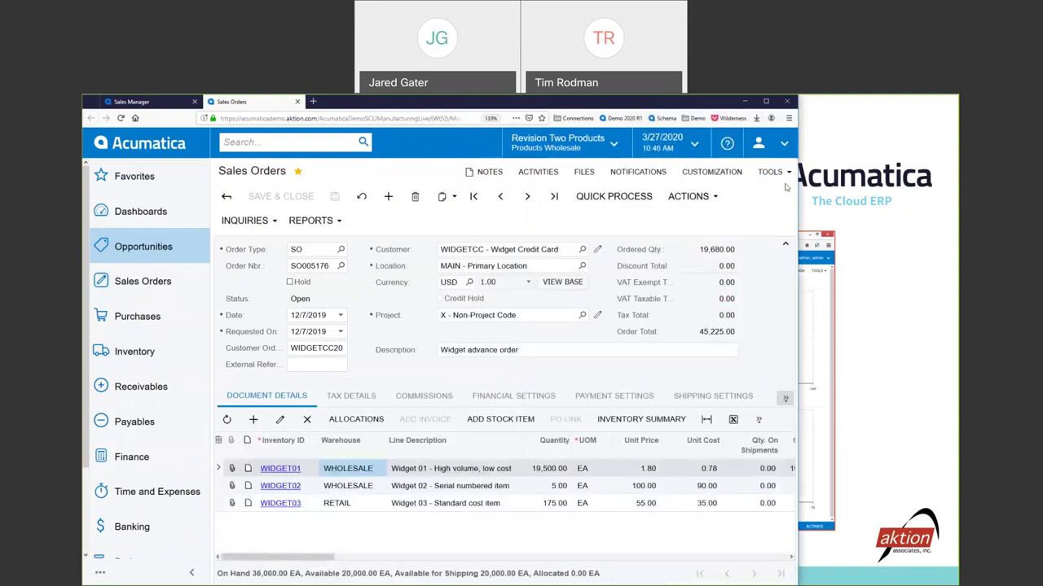
{"action": "key", "text": "super+Up"}
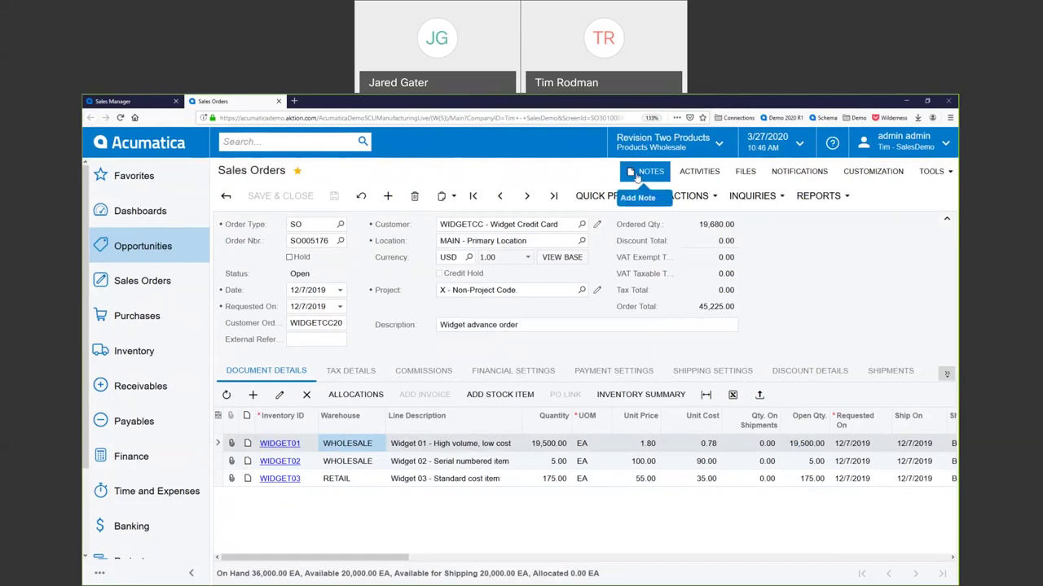
Add the record note "A header note" to the sales order header
{"action": "left_click", "coordinate": [636, 174]}
{"action": "type", "text": "A header note"}
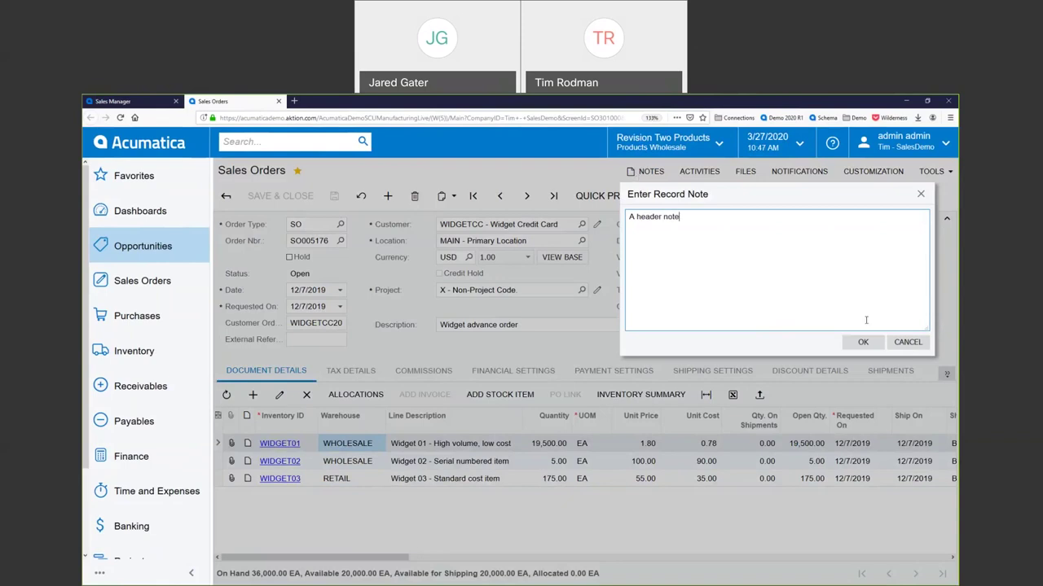
{"action": "left_click", "coordinate": [866, 343]}
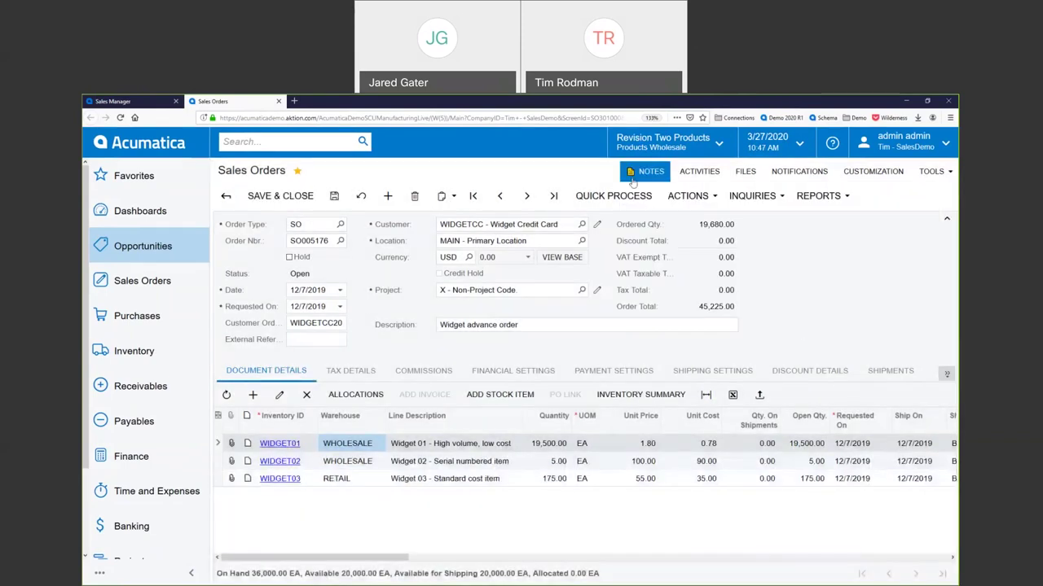
Add the note "Line note" to the WIDGET01 line in the document details
{"action": "left_click", "coordinate": [247, 444]}
{"action": "type", "text": "Line note"}
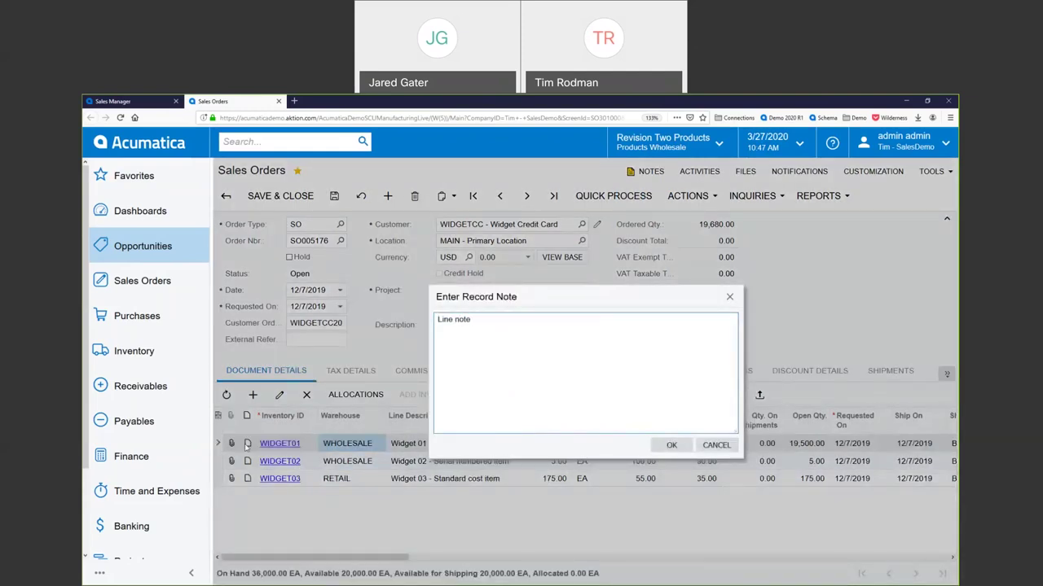
{"action": "left_click", "coordinate": [666, 447]}
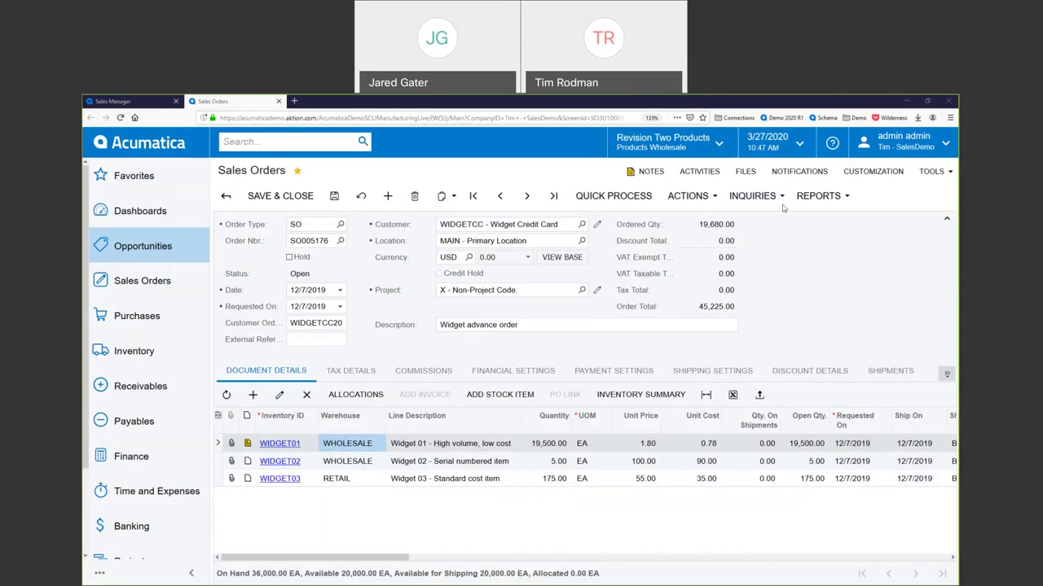
Attach Sales Quote.png from the Demo - Distribution (30 minutes) folder to the sales order and check its attached files
{"action": "key", "text": "alt+Tab"}
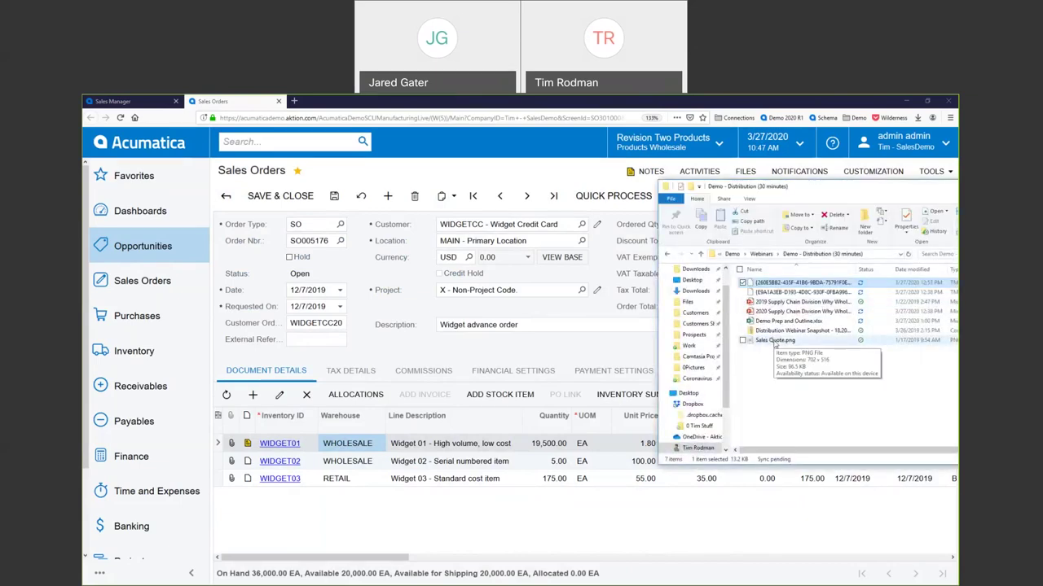
{"action": "left_click_drag", "start_coordinate": [773, 345], "coordinate": [467, 310]}
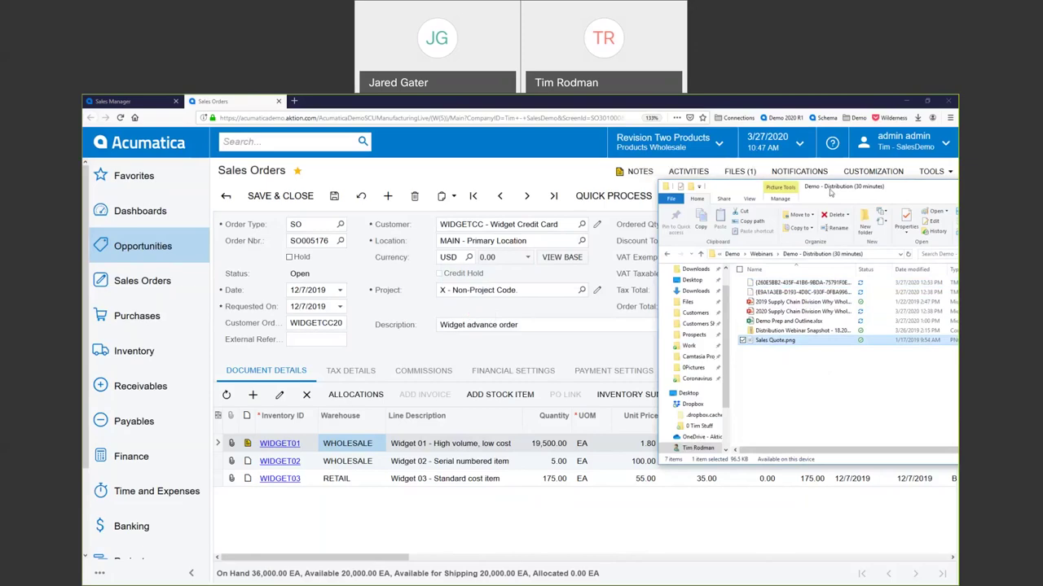
{"action": "key", "text": "alt+Tab"}
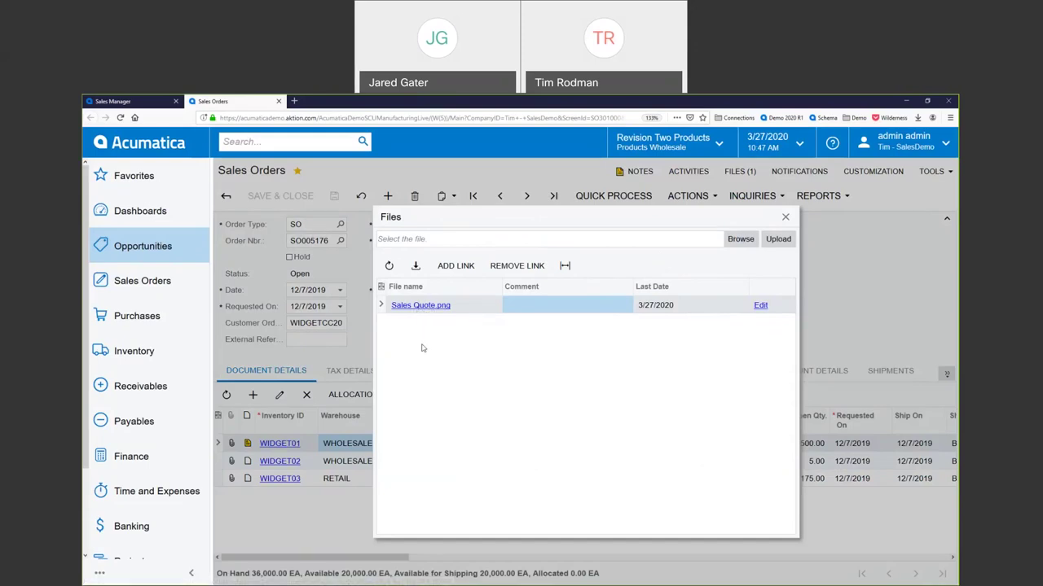
{"action": "left_click", "coordinate": [785, 218]}
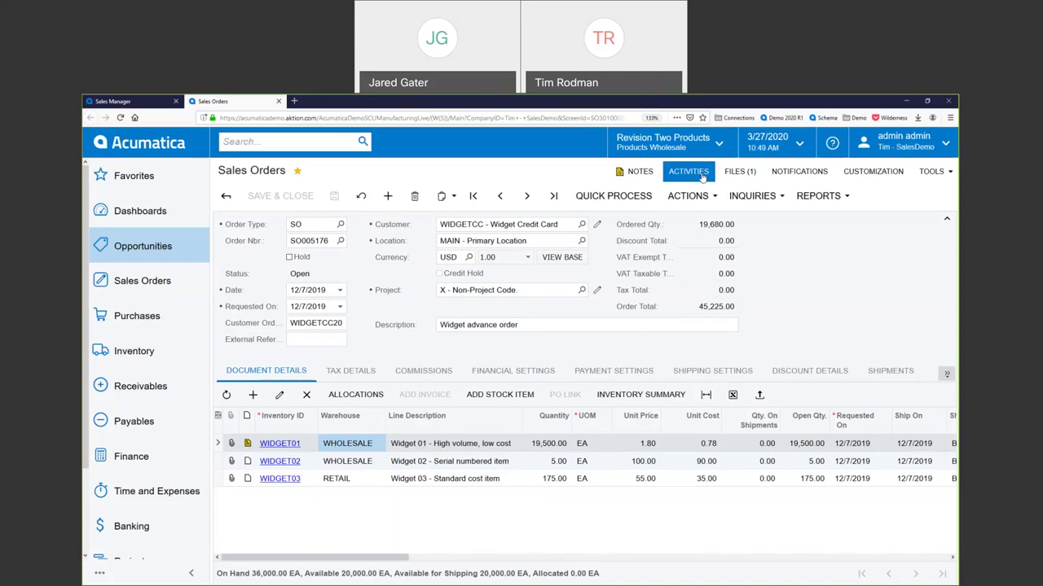
Generate the printable Sales Order/Quote report and email it to the customer with the prefilled subject and message
{"action": "left_click", "coordinate": [819, 203]}
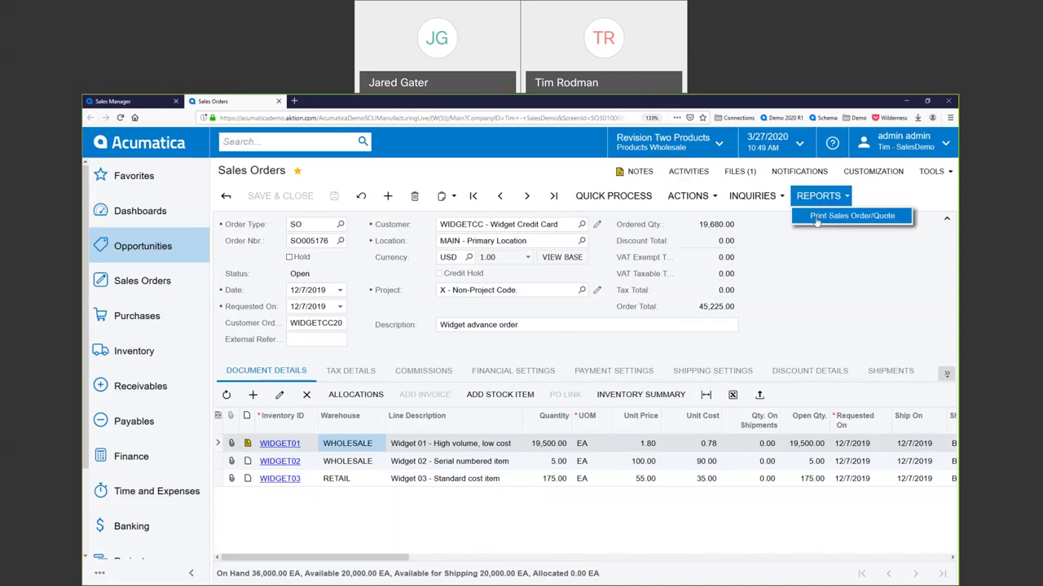
{"action": "left_click", "coordinate": [847, 216]}
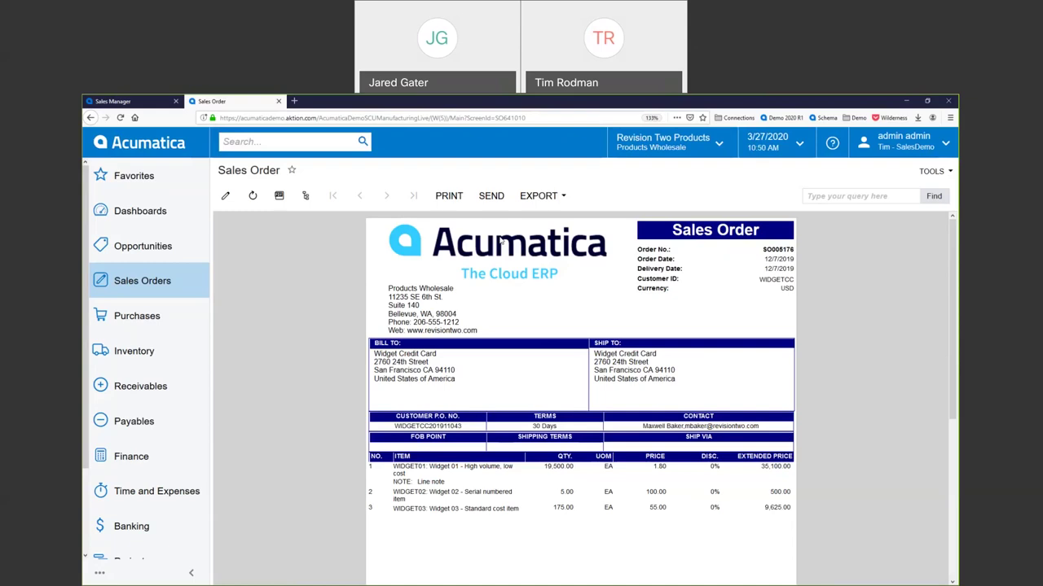
{"action": "left_click", "coordinate": [489, 198]}
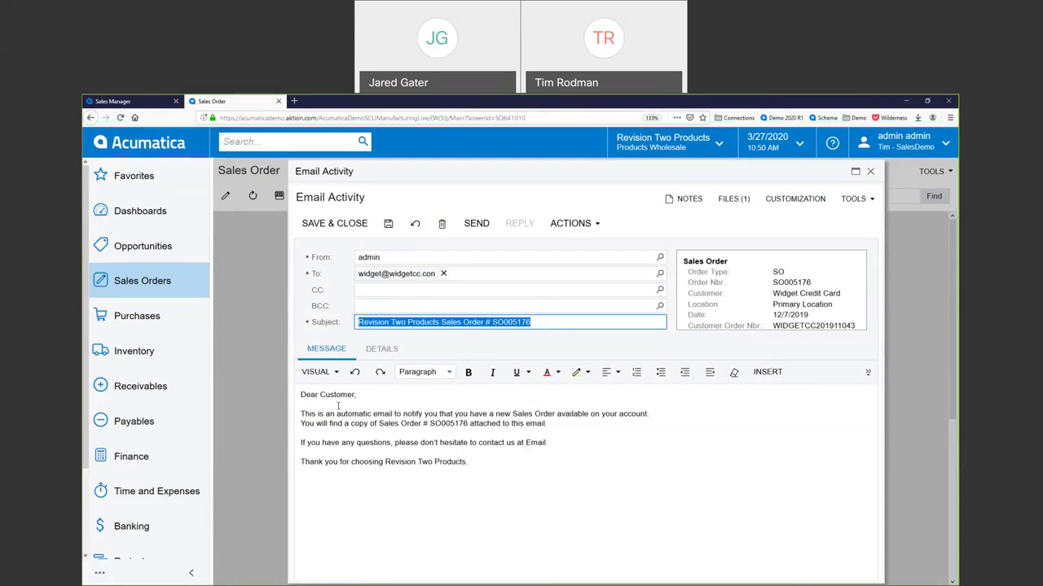
{"action": "left_click", "coordinate": [558, 424]}
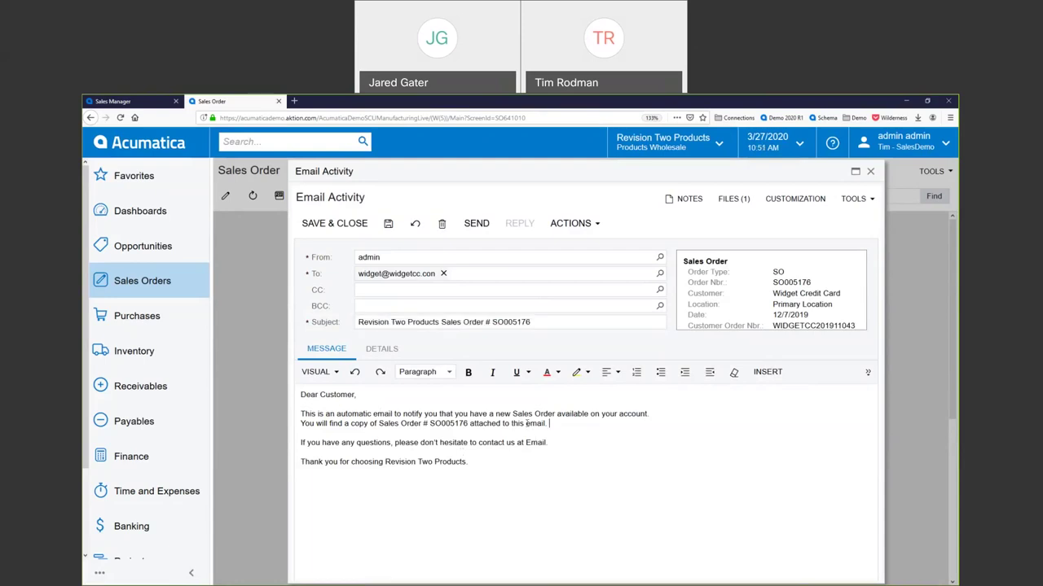
{"action": "left_click", "coordinate": [402, 292]}
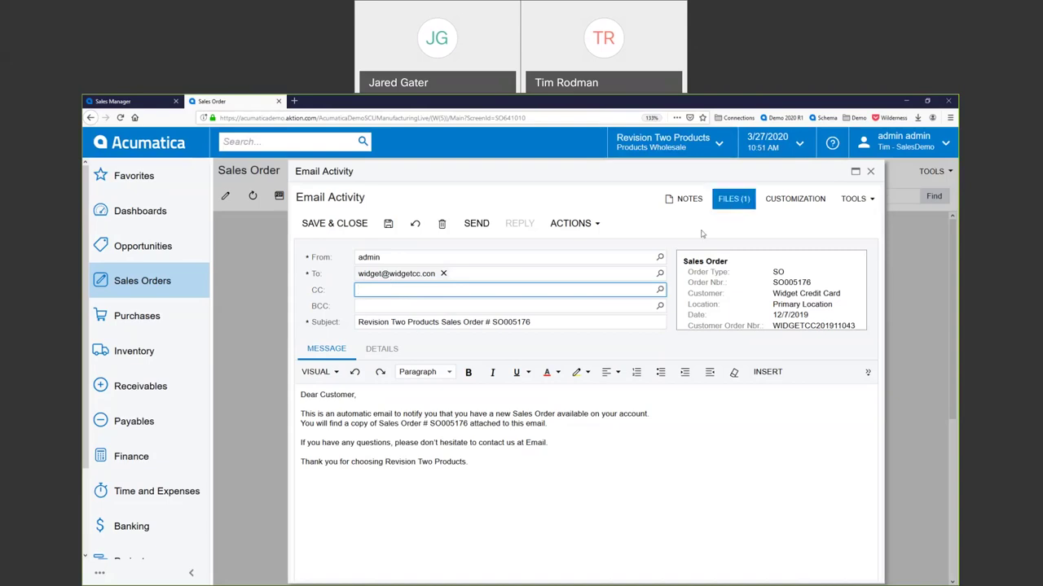
{"action": "left_click", "coordinate": [477, 228]}
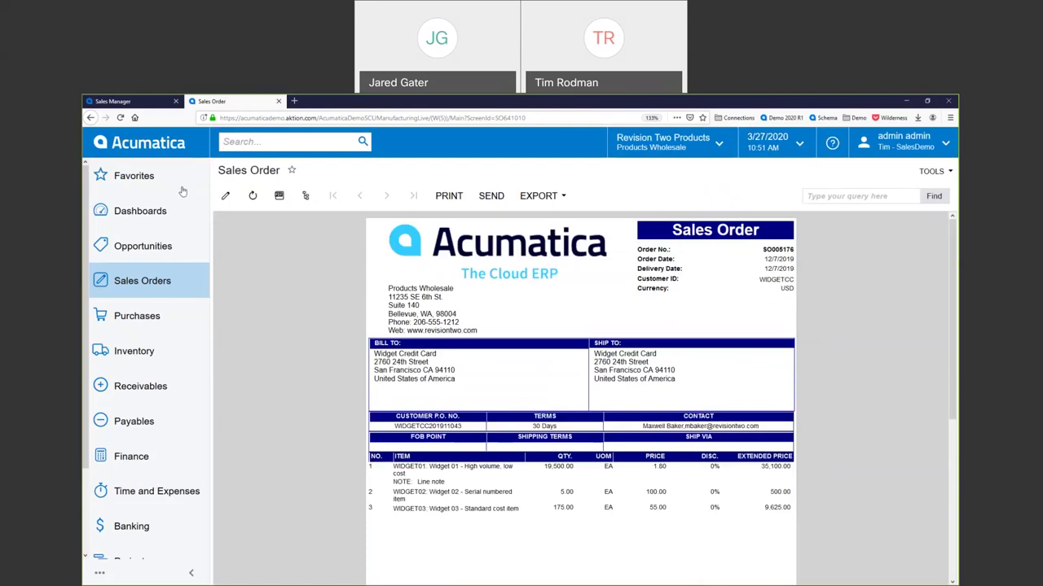
Return to the sales order, open the sent email from its activities and examine the attached sales order PDF
{"action": "left_click", "coordinate": [90, 118]}
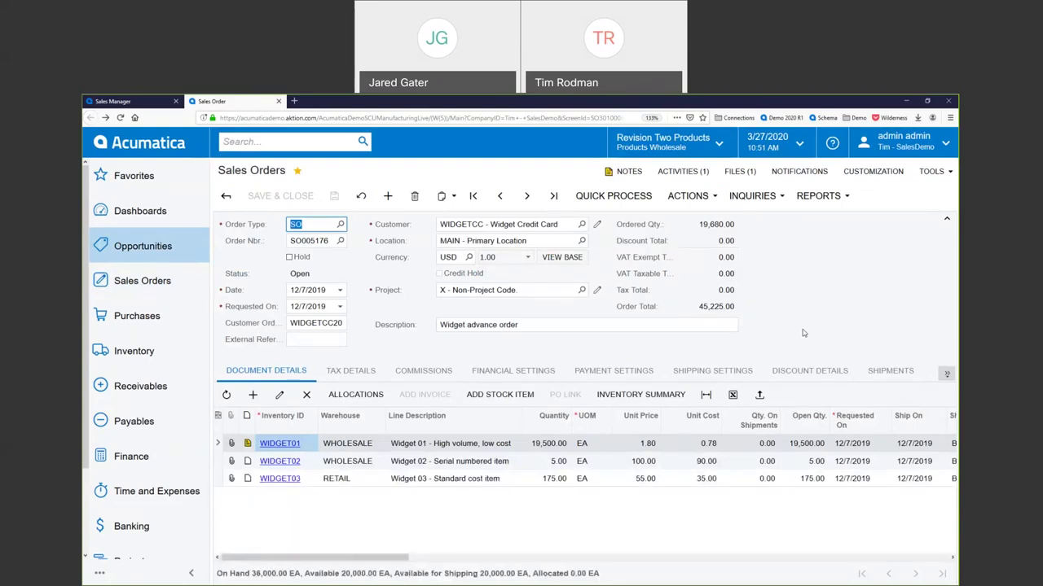
{"action": "left_click", "coordinate": [703, 175]}
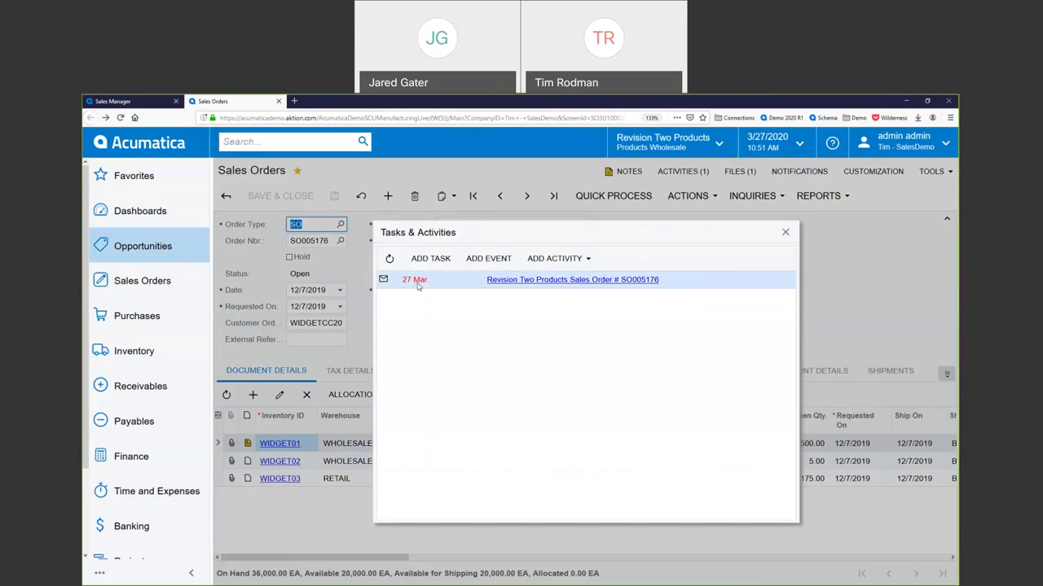
{"action": "left_click", "coordinate": [513, 285]}
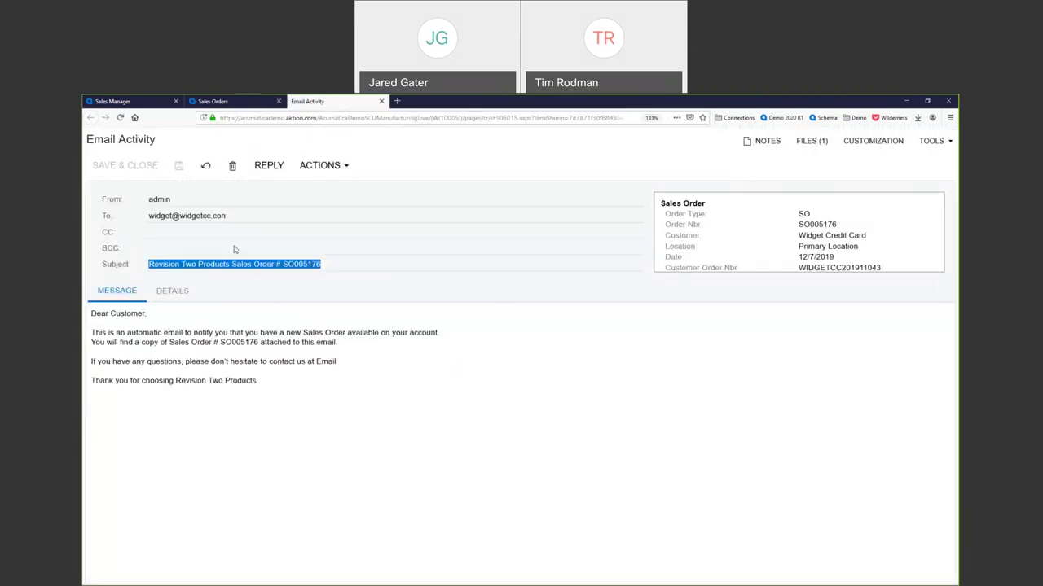
{"action": "left_click", "coordinate": [266, 267]}
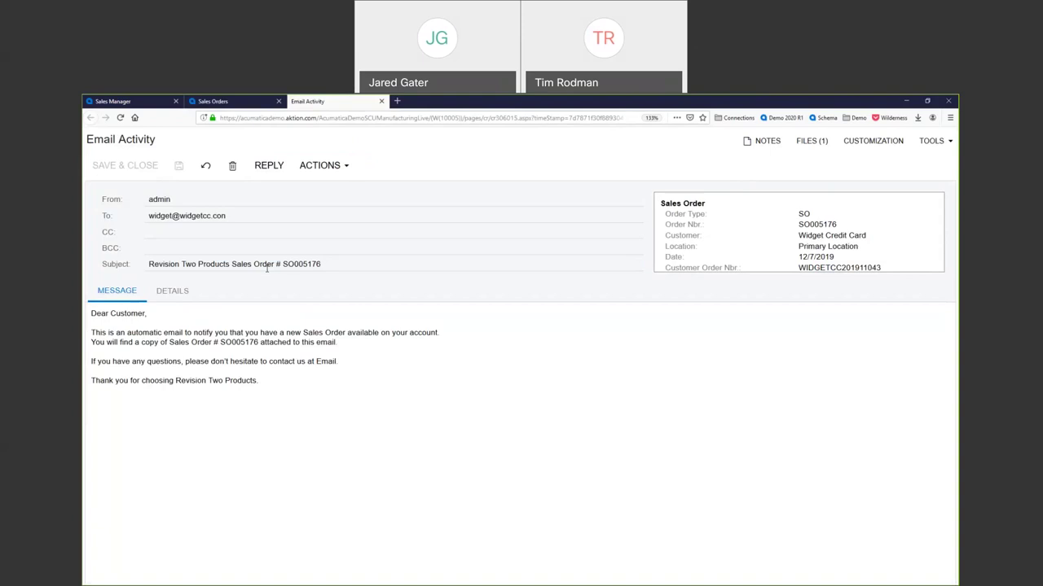
{"action": "left_click", "coordinate": [808, 145]}
{"action": "left_click", "coordinate": [405, 295]}
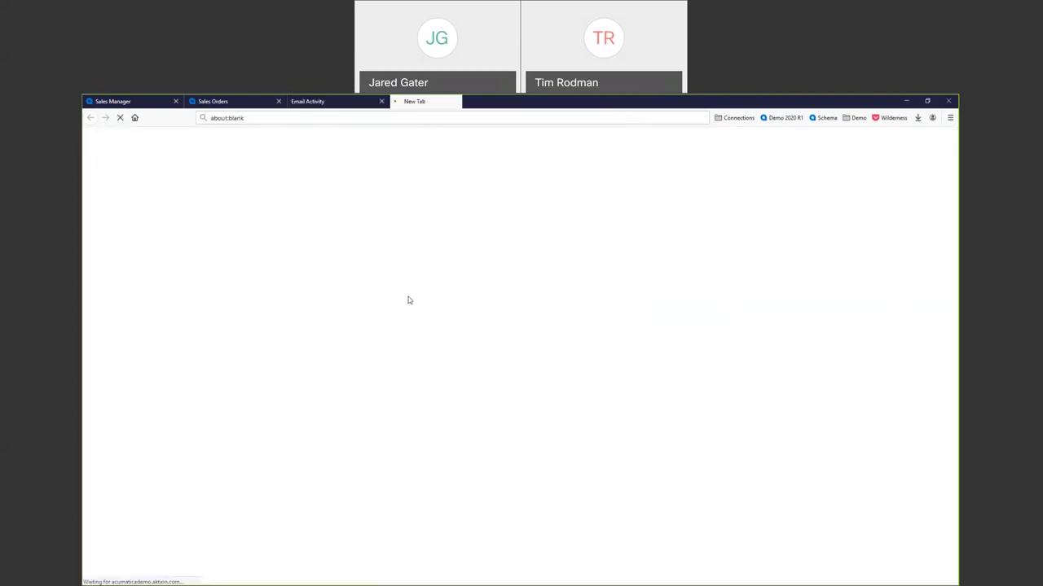
{"action": "scroll", "coordinate": [779, 411], "scroll_direction": "down", "scroll_amount": 1}
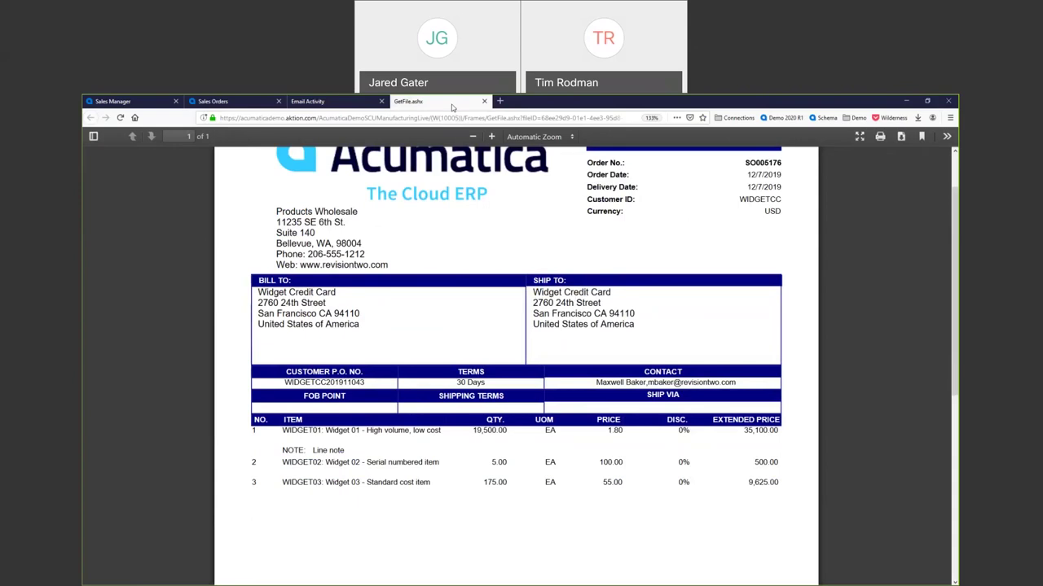
Close the PDF, email, activities list, sales order and search results to return to the Sales Manager dashboard
{"action": "middle_click", "coordinate": [452, 107]}
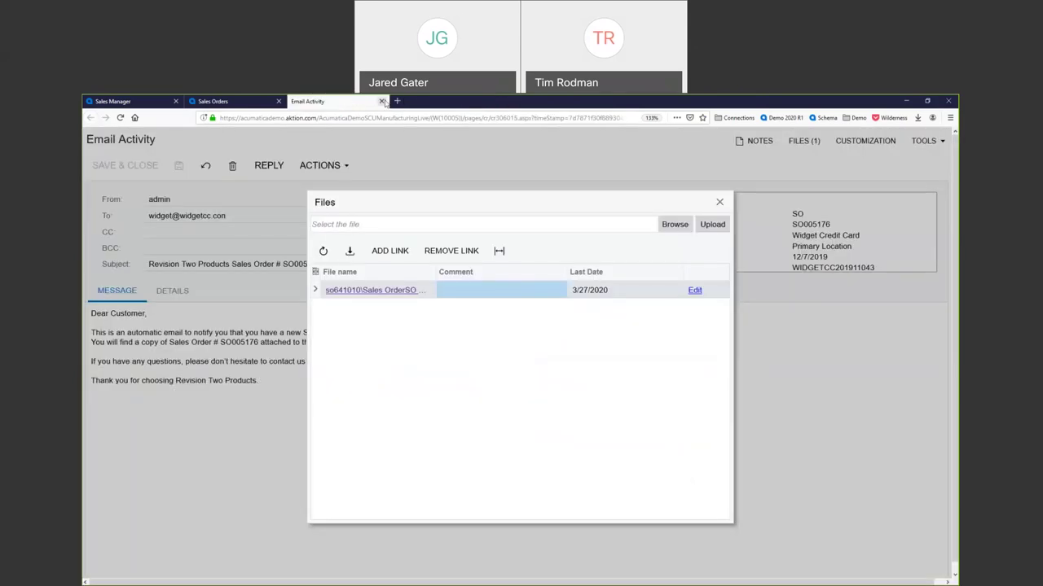
{"action": "left_click", "coordinate": [381, 101]}
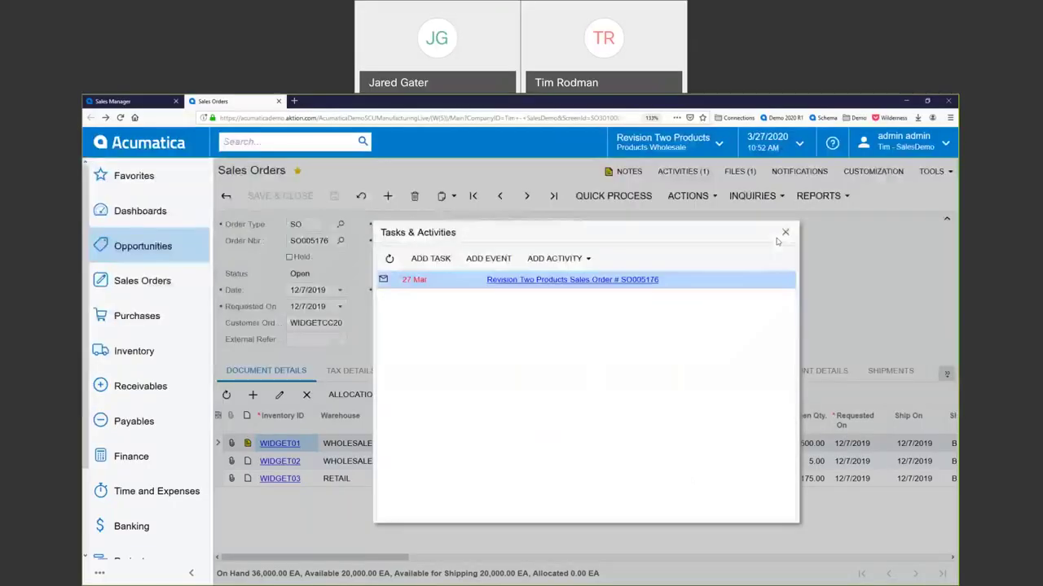
{"action": "left_click", "coordinate": [785, 233]}
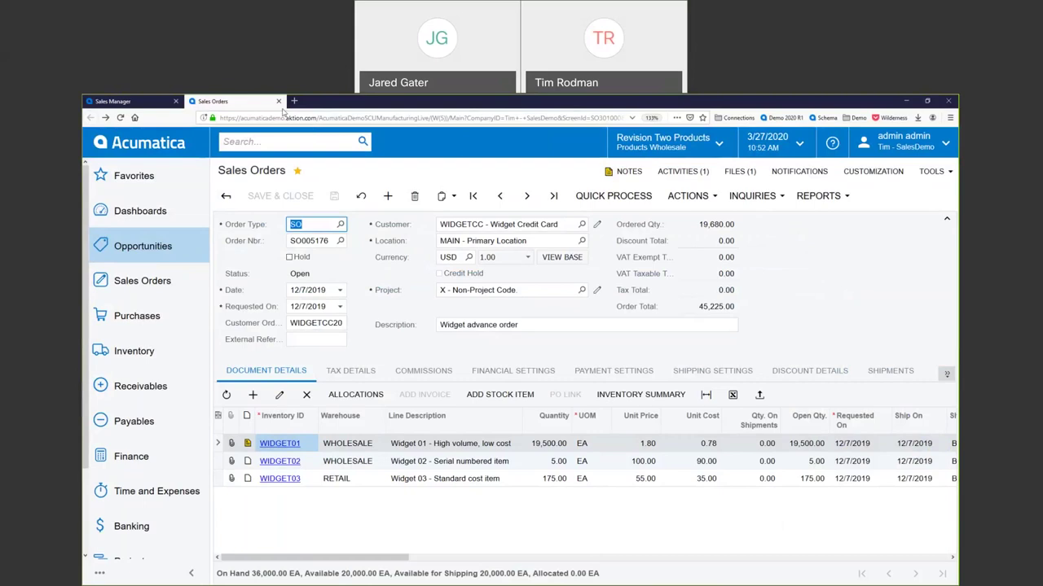
{"action": "left_click", "coordinate": [279, 102]}
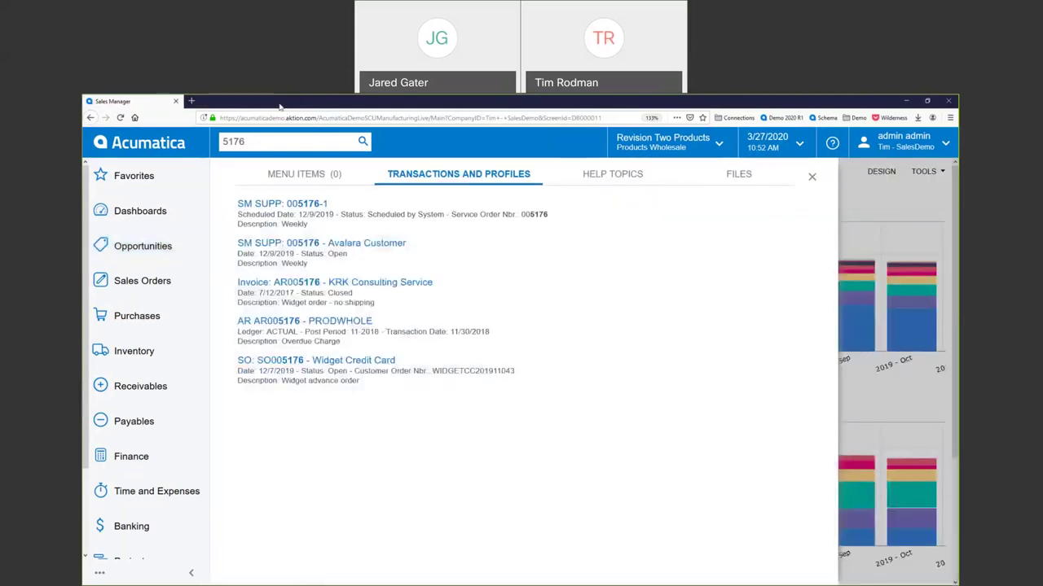
{"action": "left_click", "coordinate": [812, 177]}
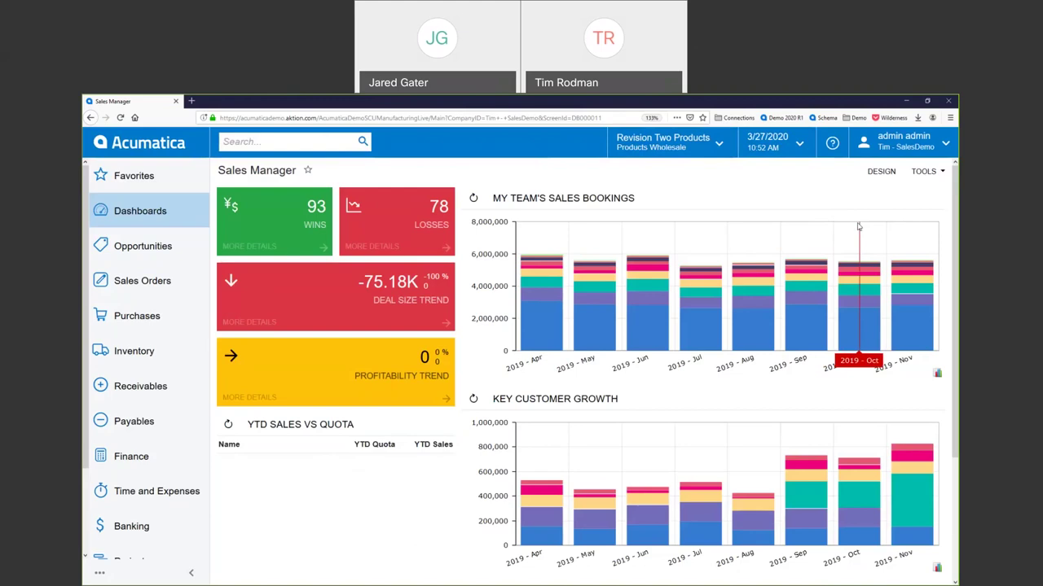
Drill down into the third salesperson's bar in the Sales Activities chart, examine the inquiry's records and customization options, and close it
{"action": "scroll", "coordinate": [858, 227], "scroll_direction": "down", "scroll_amount": 3}
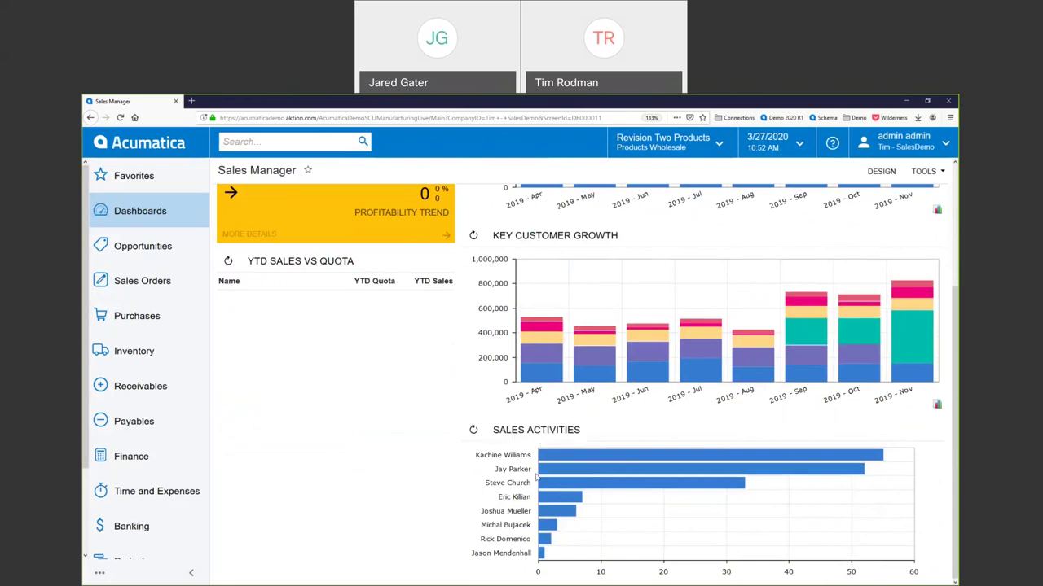
{"action": "mouse_move", "coordinate": [664, 489]}
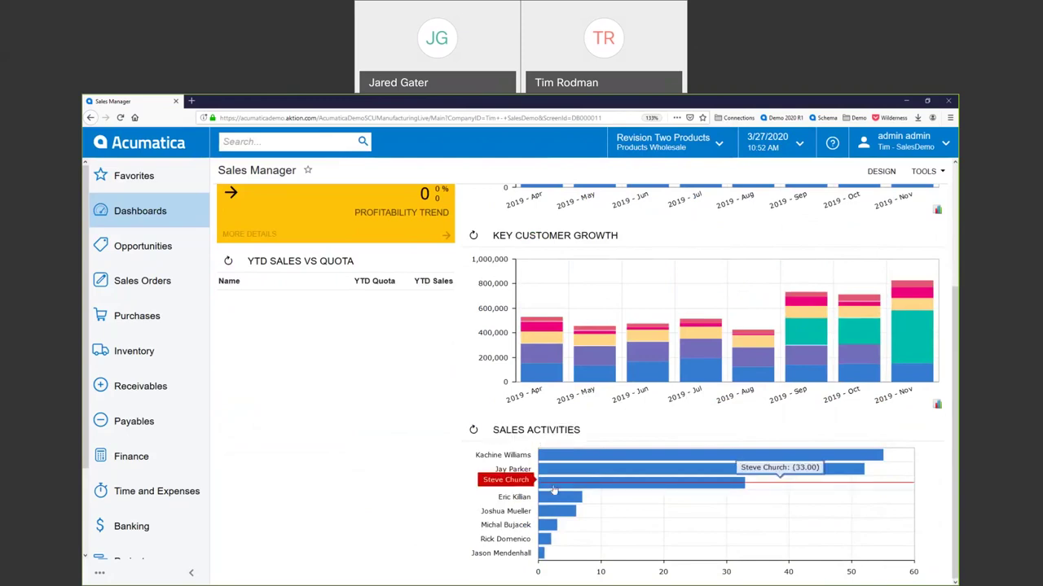
{"action": "left_click", "coordinate": [715, 489]}
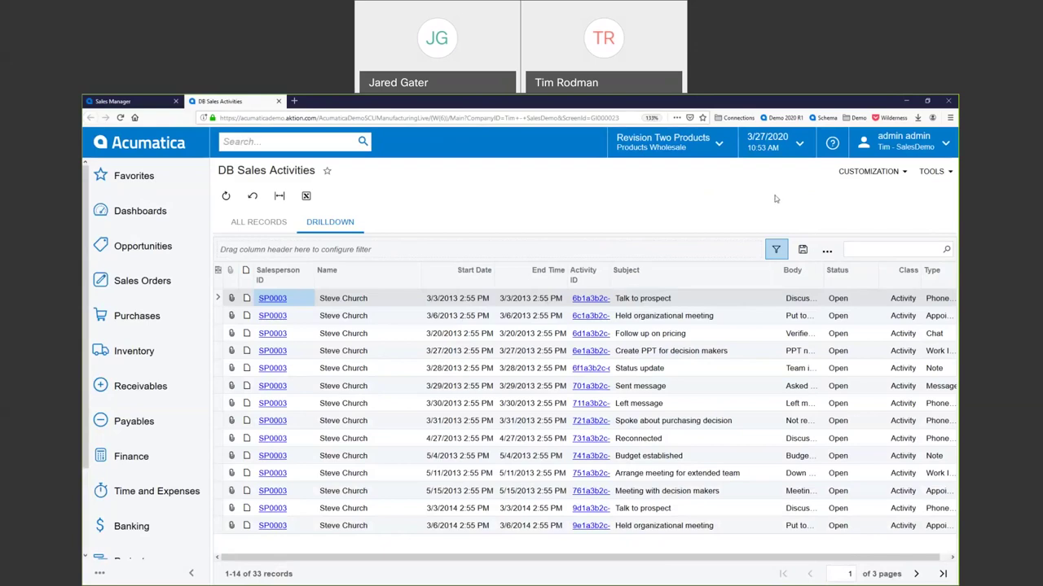
{"action": "left_click", "coordinate": [863, 172]}
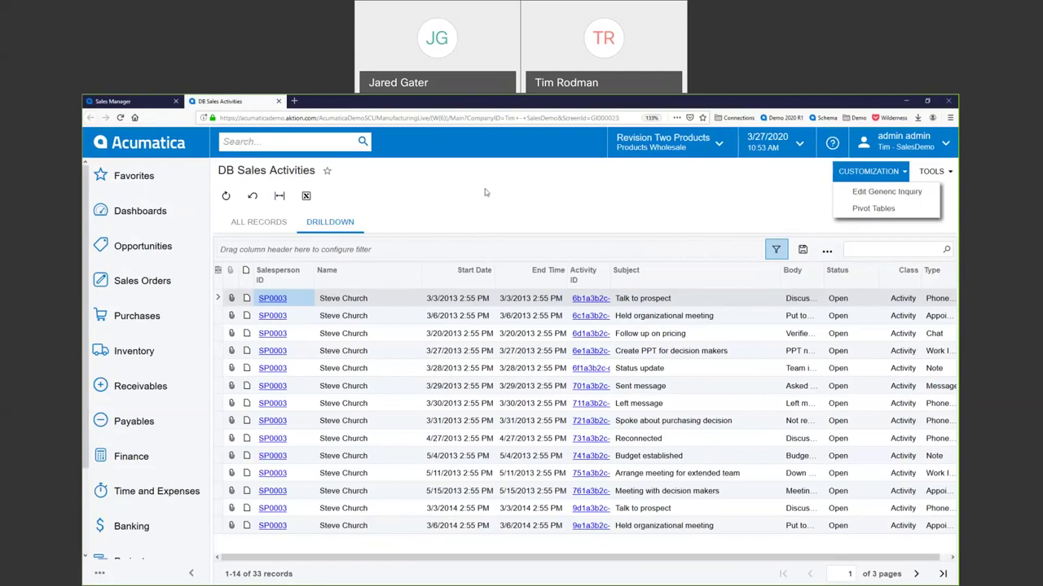
{"action": "left_click", "coordinate": [279, 102]}
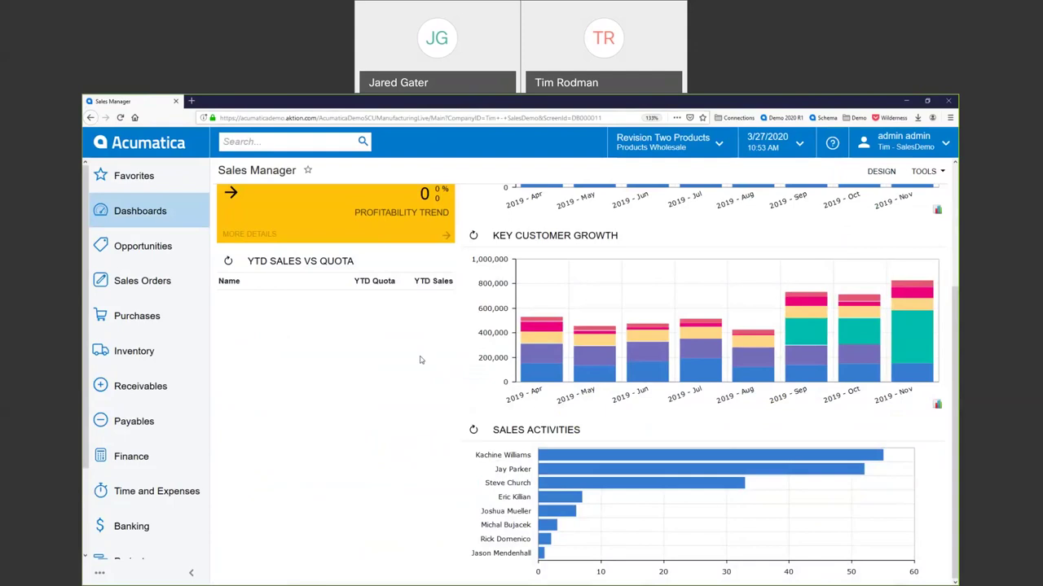
In the dashboard's design mode, change the Key Customer Growth widget's chart type to Line and finish its configuration
{"action": "scroll", "coordinate": [420, 360], "scroll_direction": "up", "scroll_amount": 3}
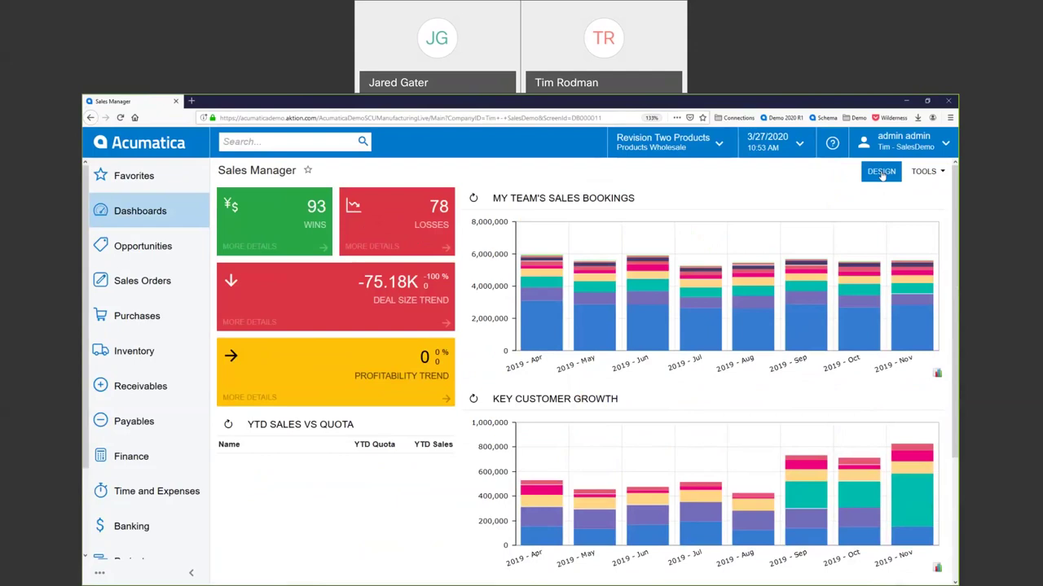
{"action": "left_click", "coordinate": [880, 173]}
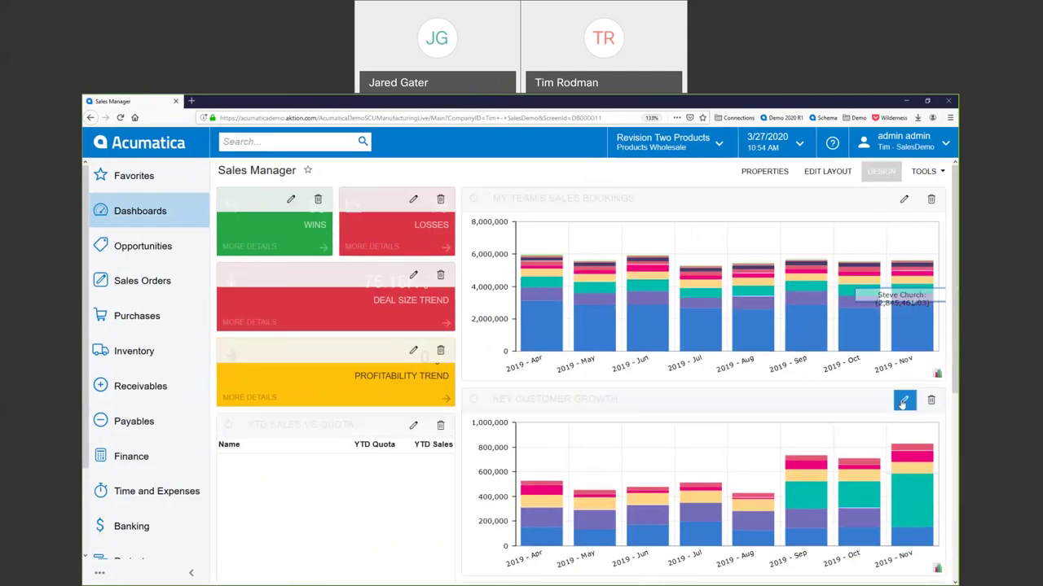
{"action": "left_click", "coordinate": [903, 403]}
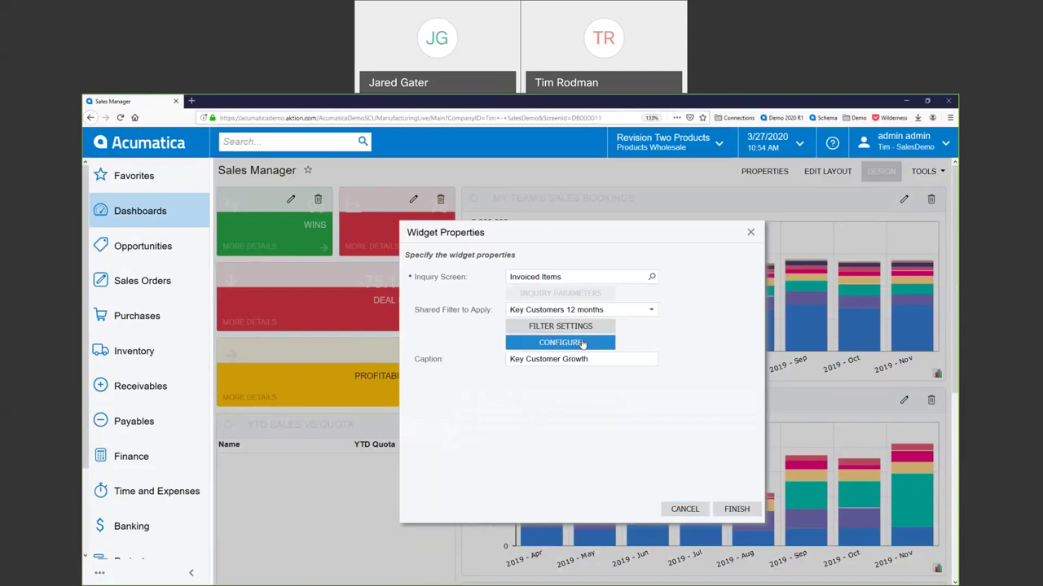
{"action": "left_click", "coordinate": [581, 341]}
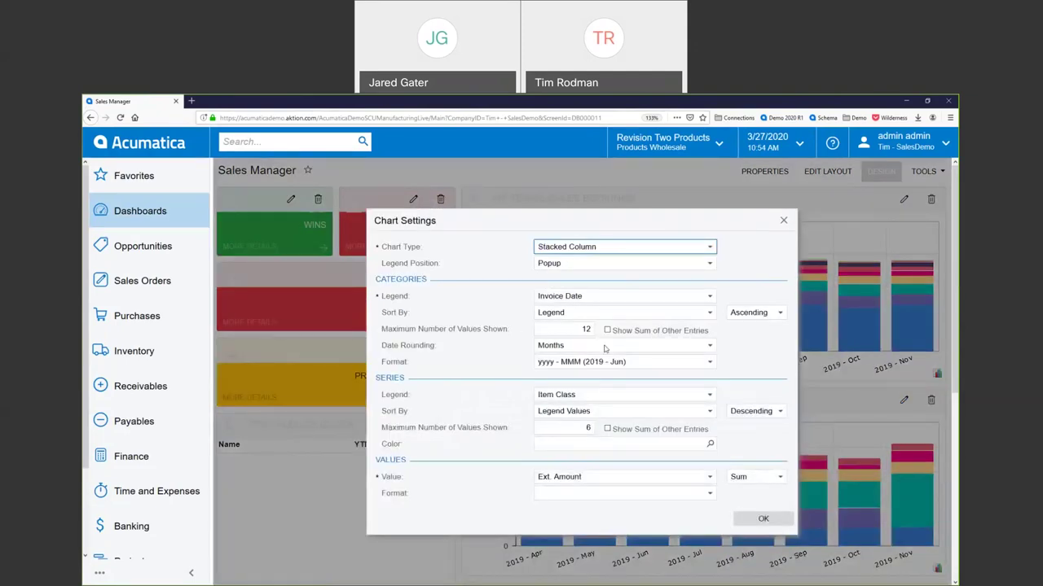
{"action": "left_click", "coordinate": [707, 247]}
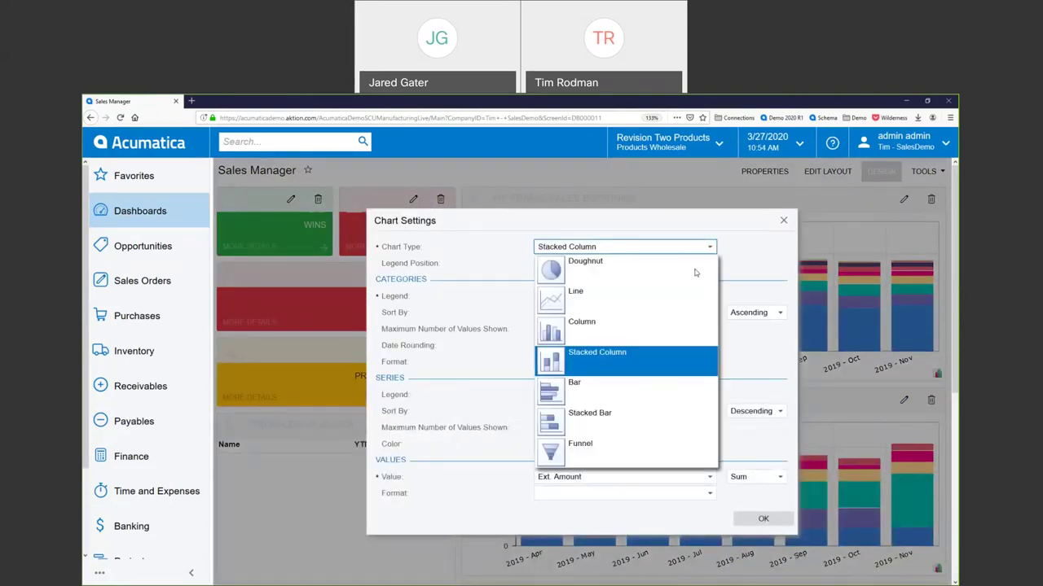
{"action": "left_click", "coordinate": [587, 298]}
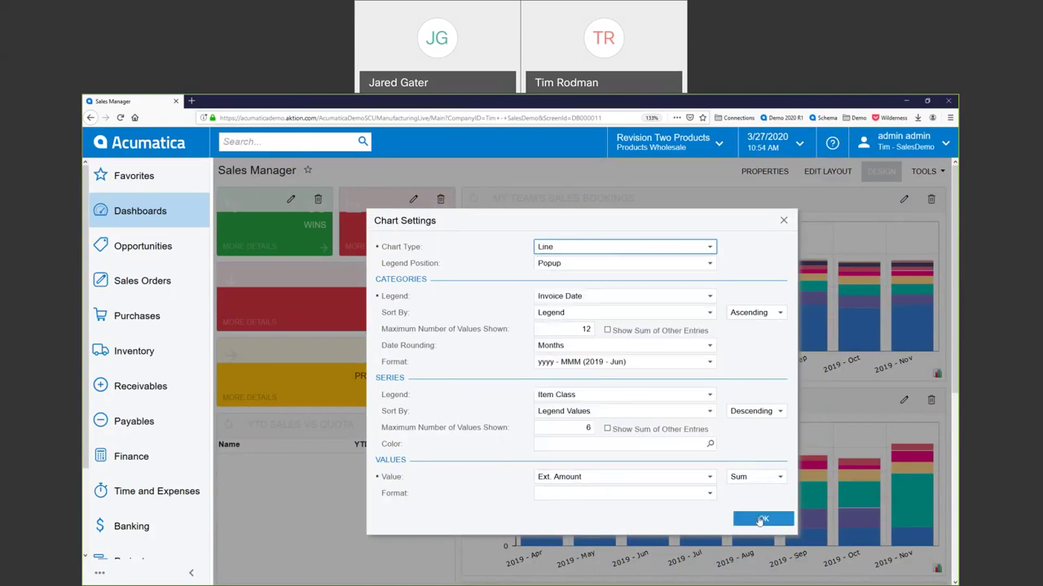
{"action": "left_click", "coordinate": [759, 519]}
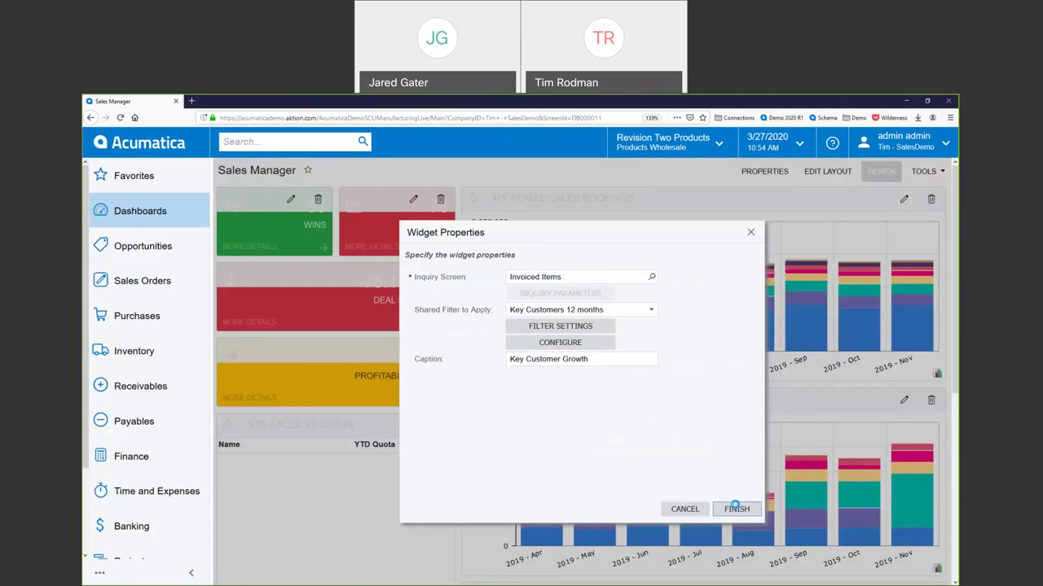
{"action": "left_click", "coordinate": [736, 509]}
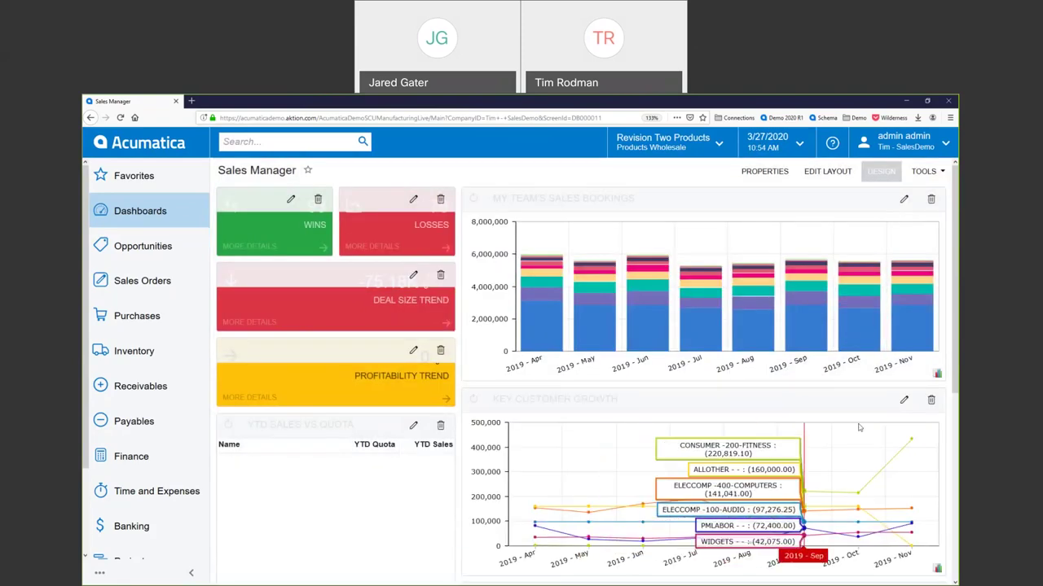
Examine the dashboard's editable widgets and the empty placeholders for new widgets, and leave design mode
{"action": "left_click", "coordinate": [881, 171]}
{"action": "left_click", "coordinate": [881, 172]}
{"action": "scroll", "coordinate": [606, 368], "scroll_direction": "down", "scroll_amount": 1}
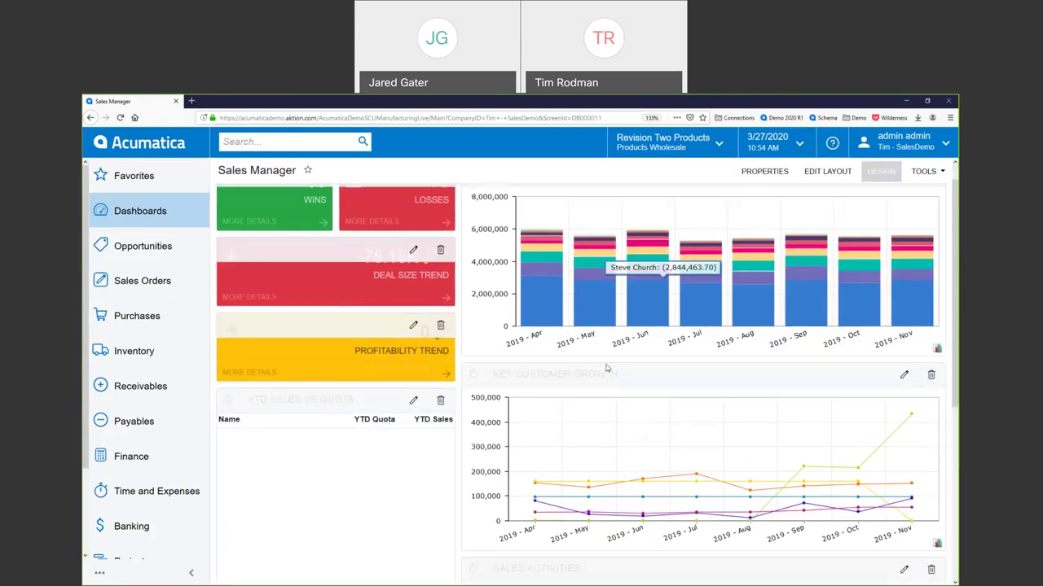
{"action": "scroll", "coordinate": [606, 368], "scroll_direction": "down", "scroll_amount": 4}
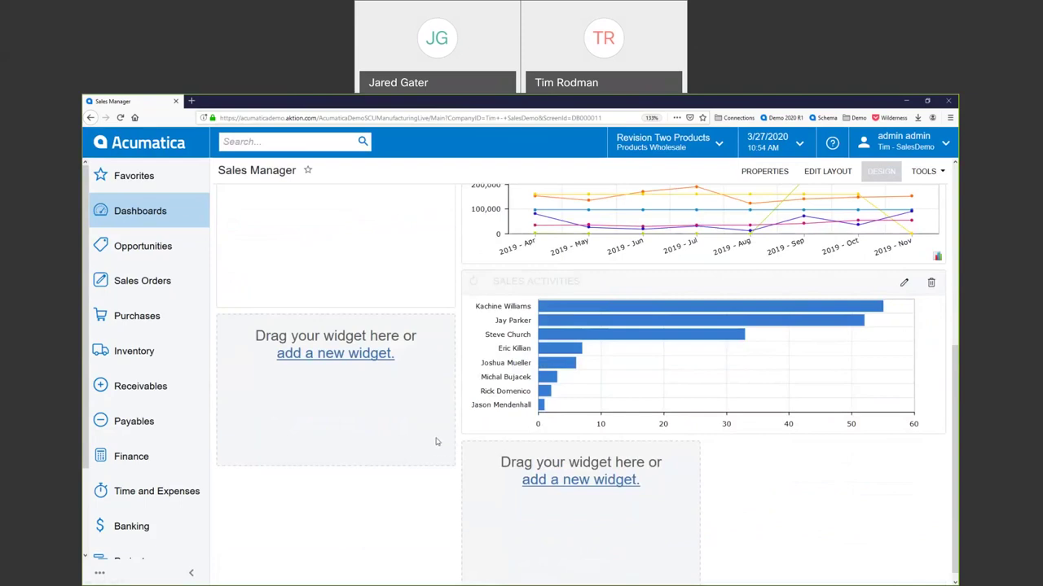
{"action": "mouse_move", "coordinate": [880, 212]}
{"action": "scroll", "coordinate": [888, 216], "scroll_direction": "up", "scroll_amount": 3}
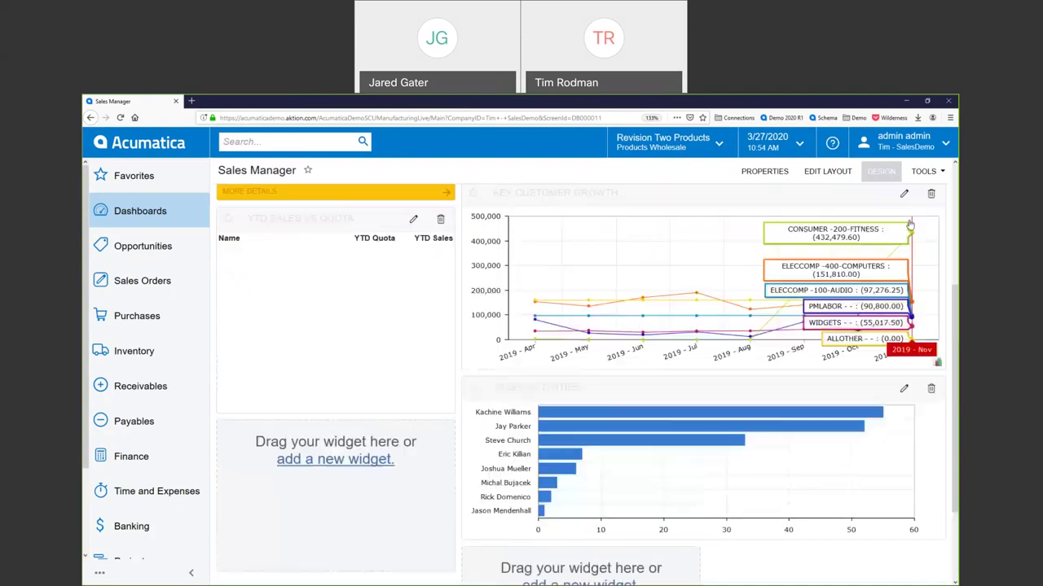
{"action": "scroll", "coordinate": [910, 224], "scroll_direction": "up", "scroll_amount": 3}
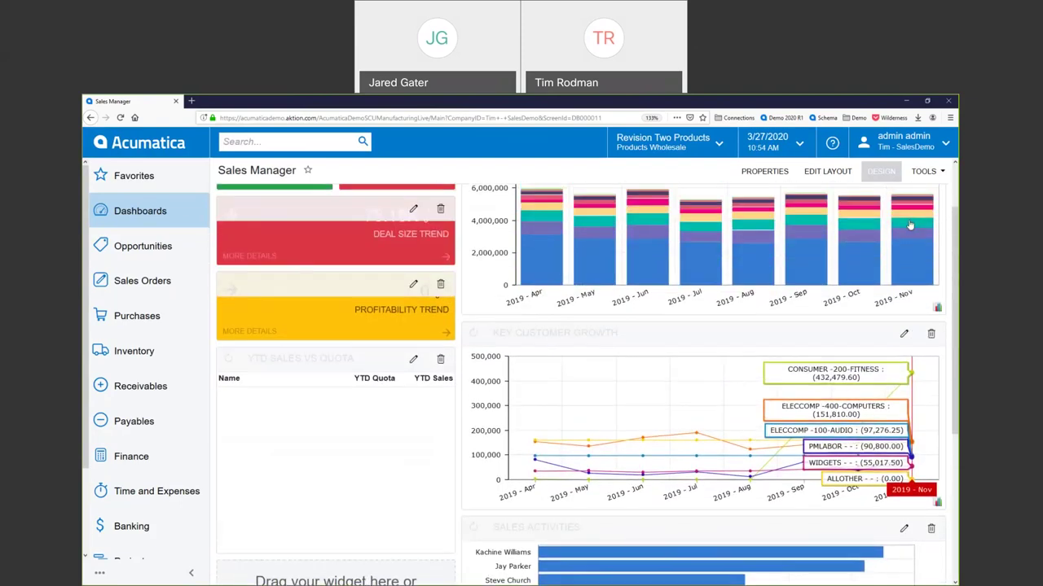
{"action": "scroll", "coordinate": [910, 224], "scroll_direction": "up", "scroll_amount": 1}
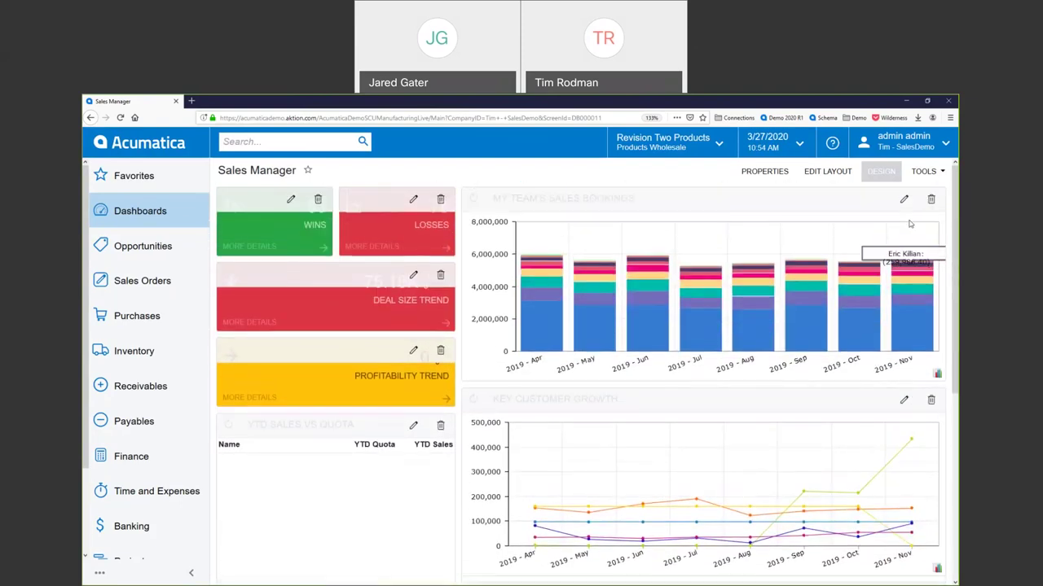
{"action": "left_click", "coordinate": [880, 172]}
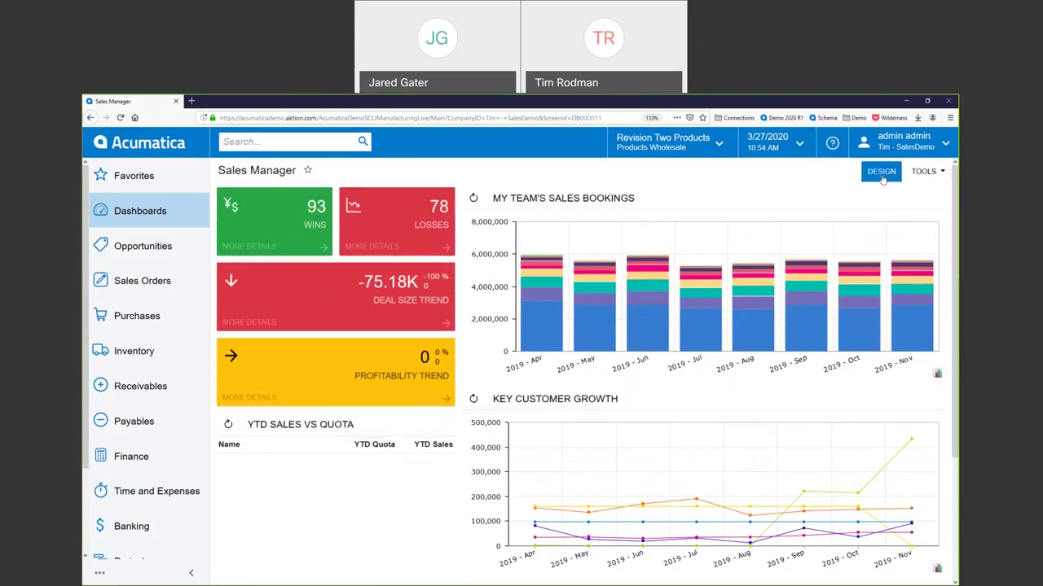
Open the Sales Orders transaction list, confirming that the dashboard page may be left
{"action": "left_click", "coordinate": [130, 283]}
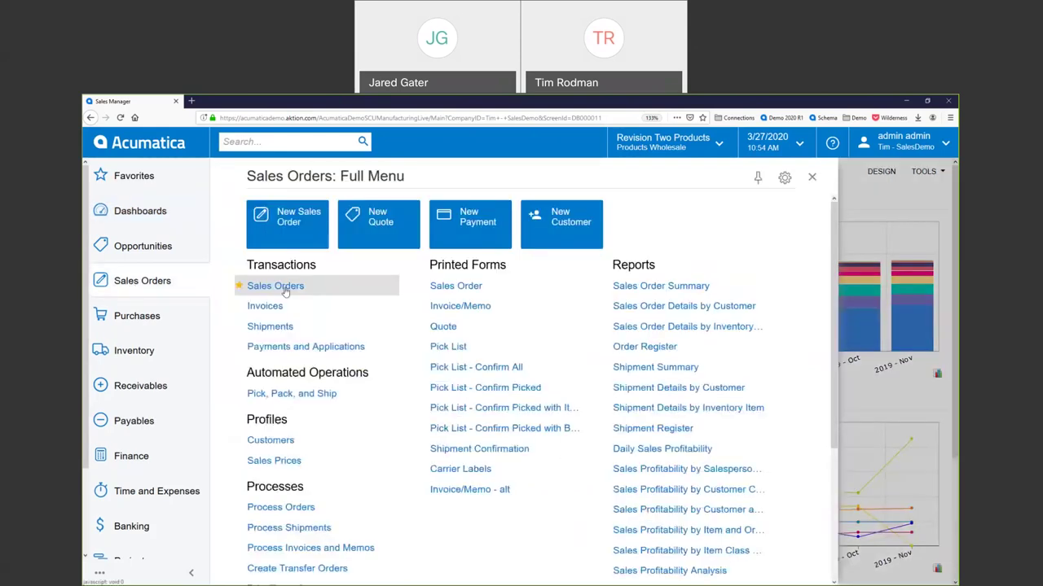
{"action": "left_click", "coordinate": [281, 287]}
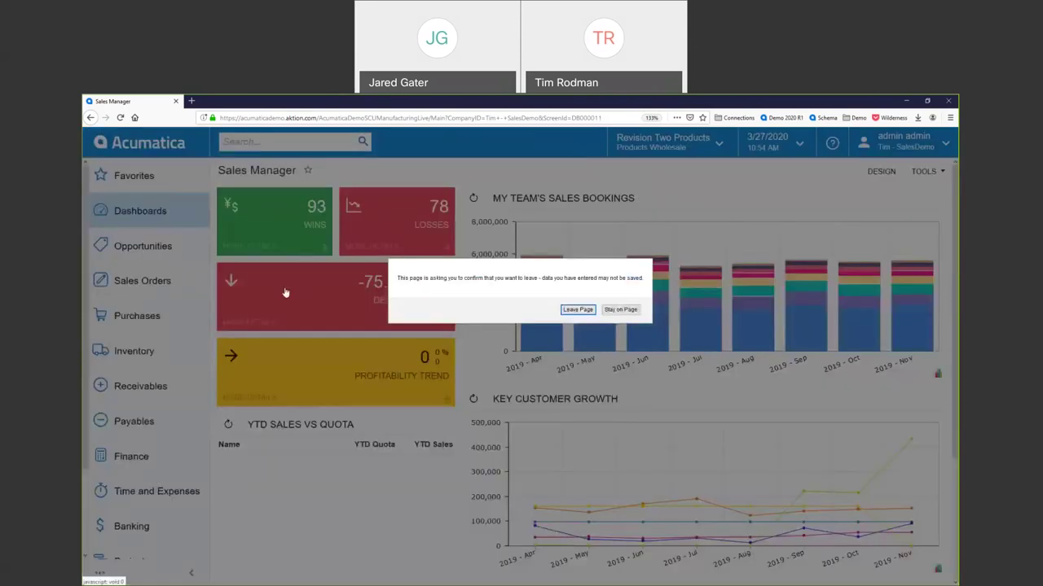
{"action": "left_click", "coordinate": [575, 313]}
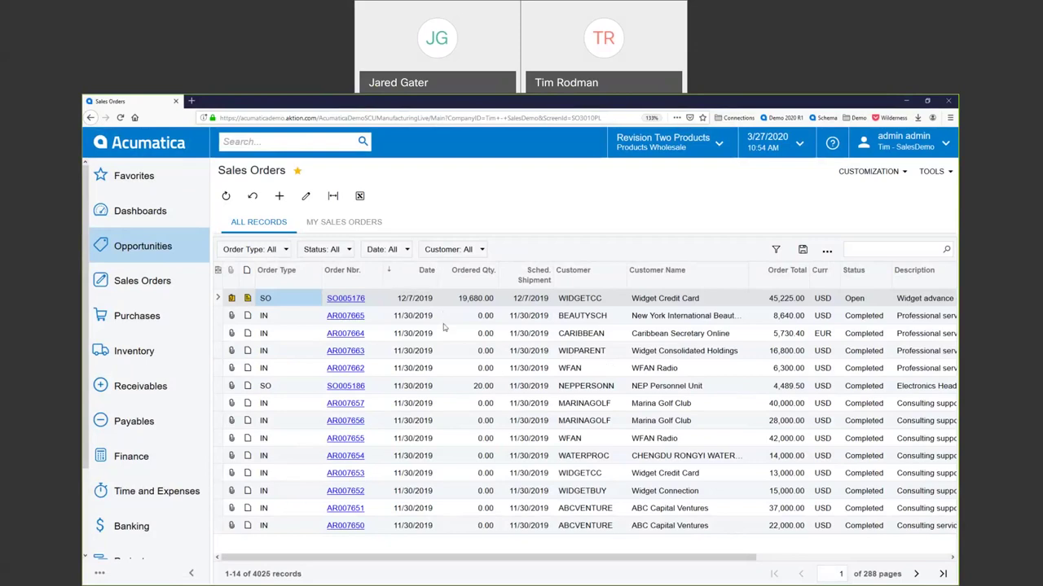
Save the Sales Orders list as a pivot table named "Sales per Month" without sharing the configuration
{"action": "left_click", "coordinate": [827, 251]}
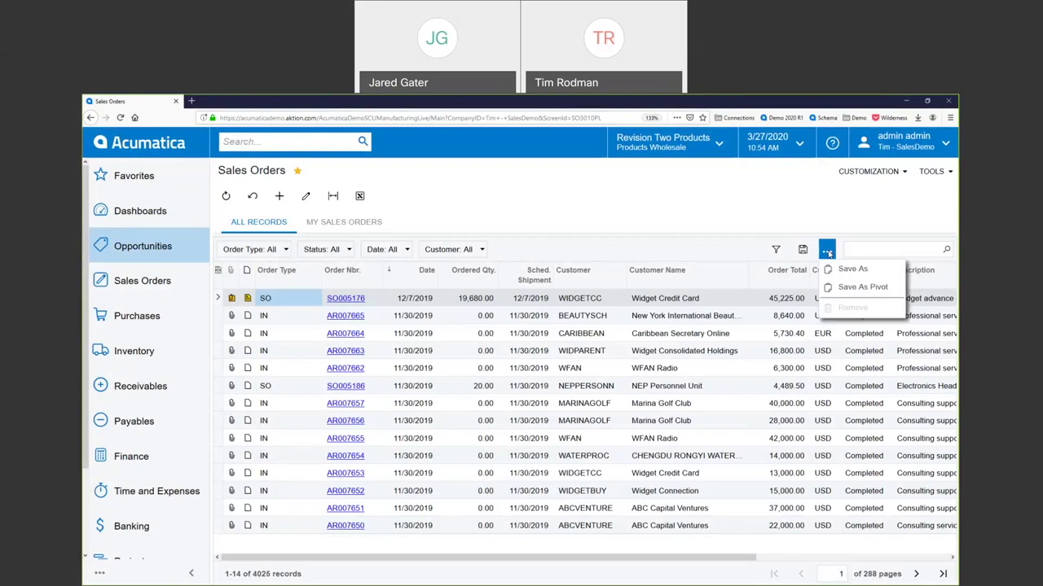
{"action": "left_click", "coordinate": [854, 288]}
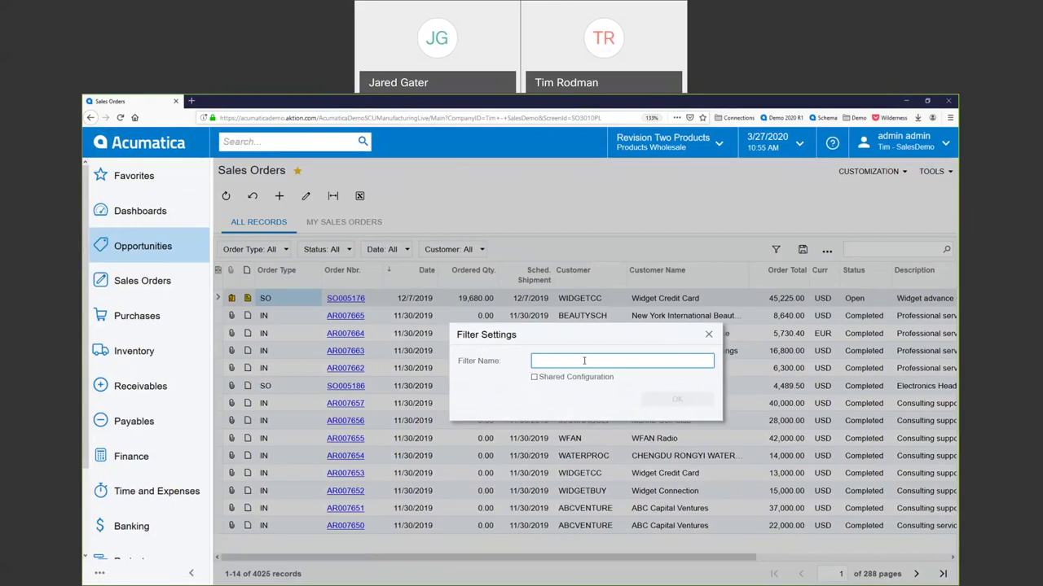
{"action": "type", "text": "Sales per Month"}
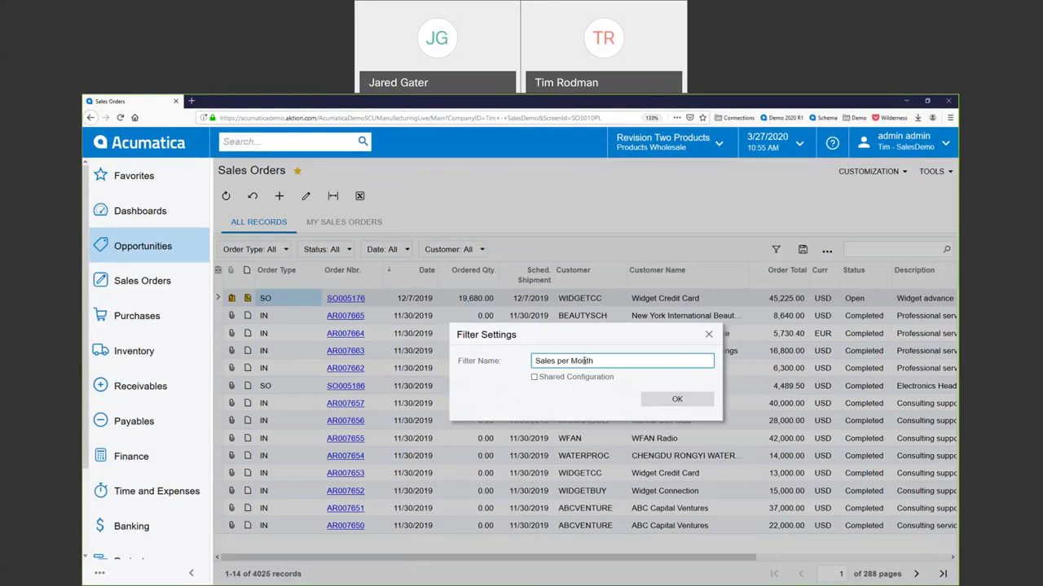
{"action": "left_click", "coordinate": [668, 399]}
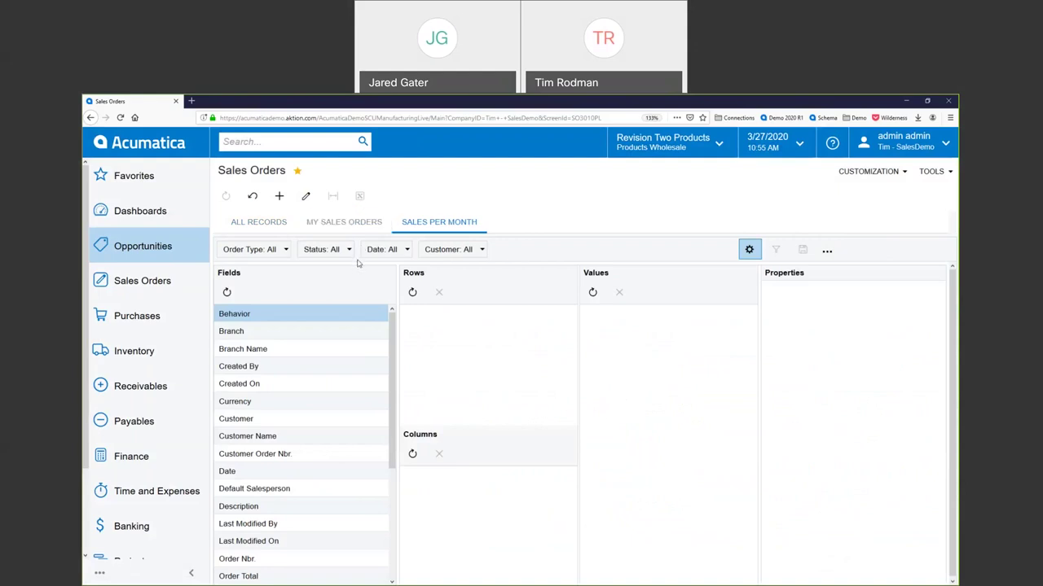
Add the Date and Customer Name fields to the rows of the pivot table
{"action": "left_click_drag", "start_coordinate": [270, 472], "coordinate": [457, 346]}
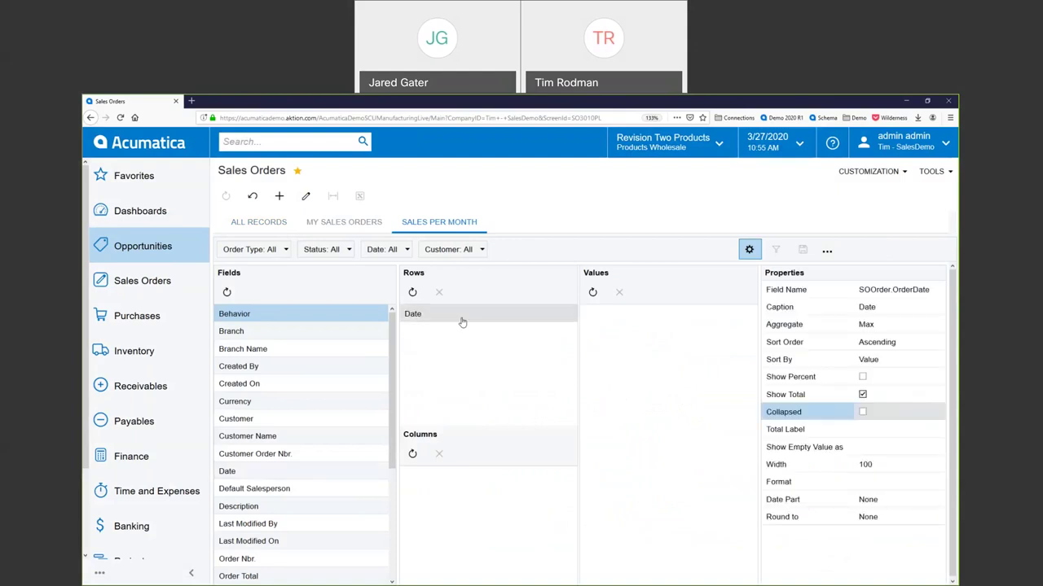
{"action": "scroll", "coordinate": [296, 521], "scroll_direction": "down", "scroll_amount": 3}
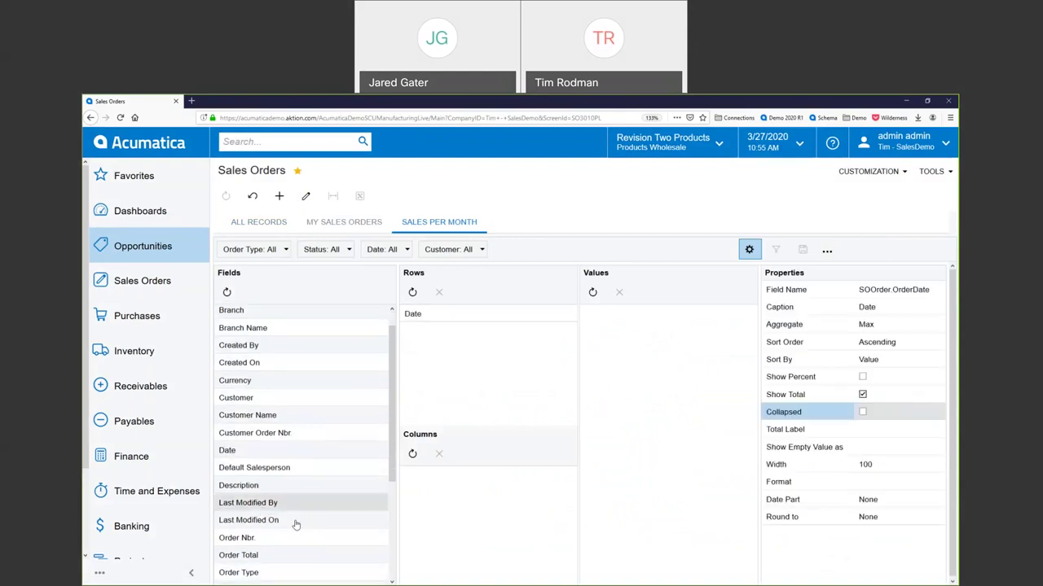
{"action": "left_click", "coordinate": [266, 480]}
{"action": "scroll", "coordinate": [268, 482], "scroll_direction": "up", "scroll_amount": 3}
{"action": "left_click_drag", "start_coordinate": [265, 440], "coordinate": [465, 372]}
{"action": "scroll", "coordinate": [319, 486], "scroll_direction": "down", "scroll_amount": 4}
{"action": "scroll", "coordinate": [320, 486], "scroll_direction": "down", "scroll_amount": 1}
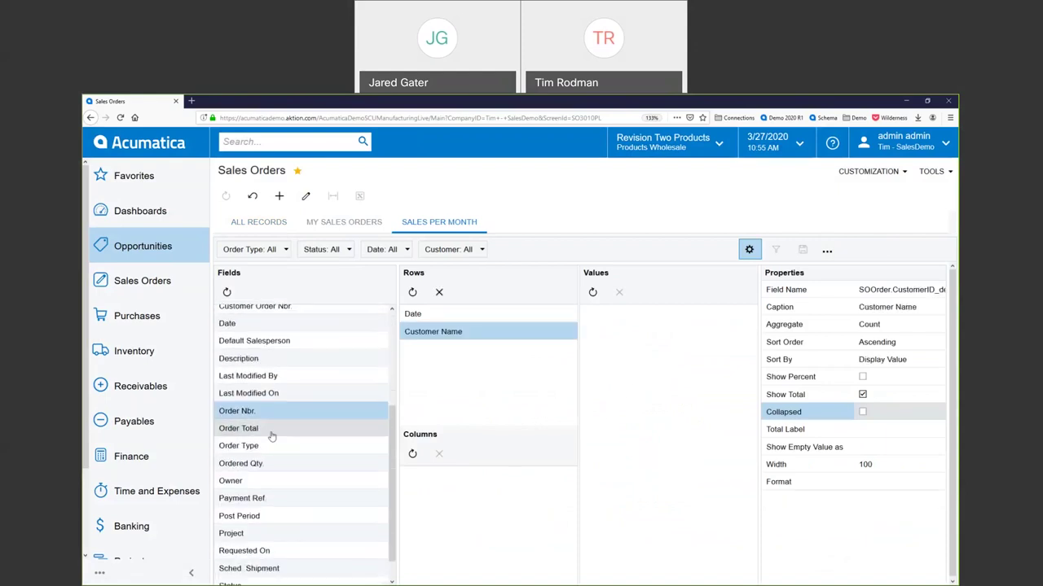
Add Order Total to the pivot table's values and Default Salesperson to its columns
{"action": "left_click_drag", "start_coordinate": [272, 432], "coordinate": [617, 380]}
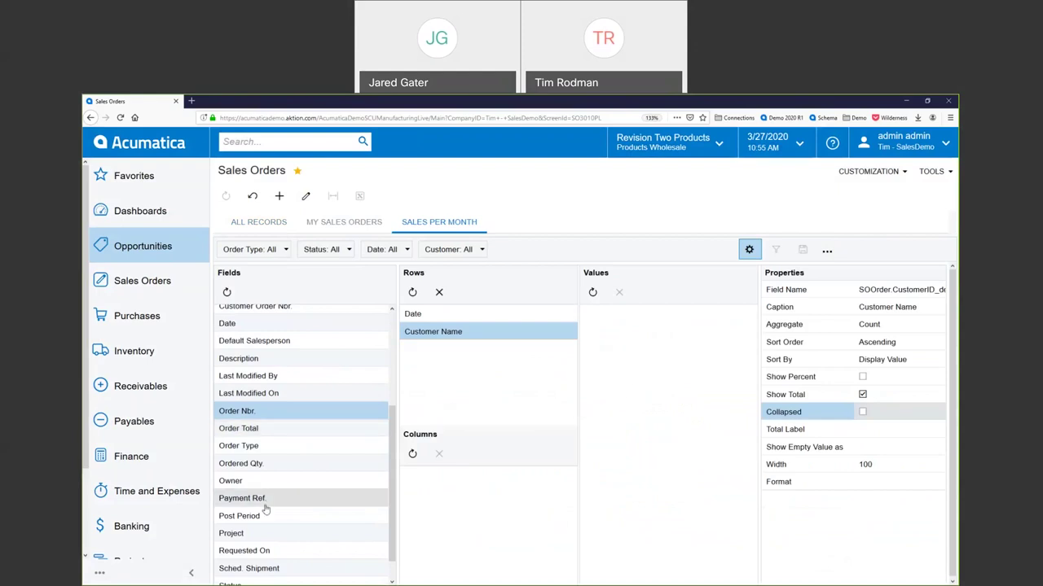
{"action": "scroll", "coordinate": [263, 503], "scroll_direction": "down", "scroll_amount": 1}
{"action": "scroll", "coordinate": [266, 509], "scroll_direction": "up", "scroll_amount": 4}
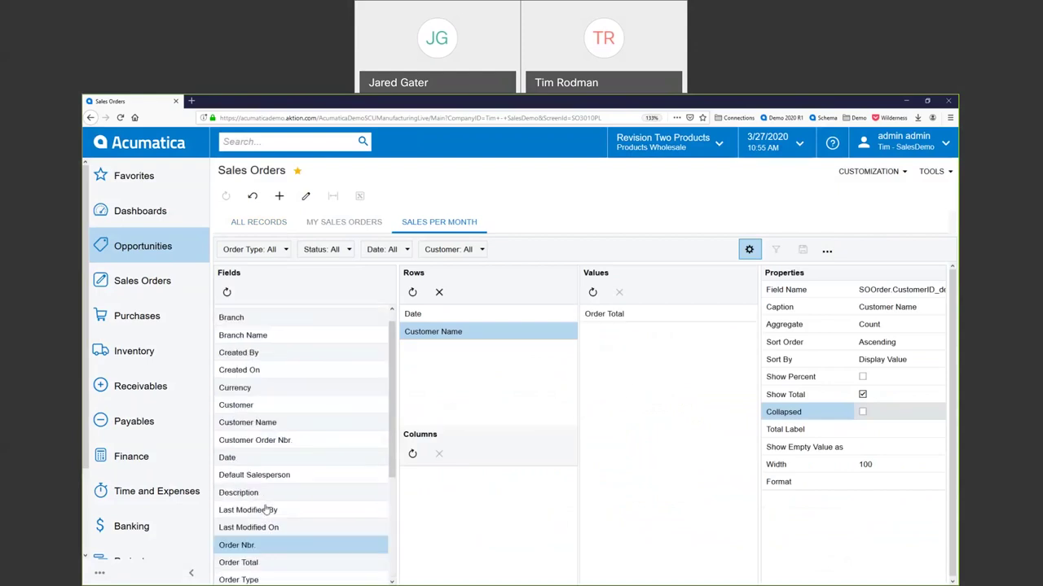
{"action": "scroll", "coordinate": [264, 508], "scroll_direction": "up", "scroll_amount": 1}
{"action": "left_click_drag", "start_coordinate": [269, 489], "coordinate": [458, 503]}
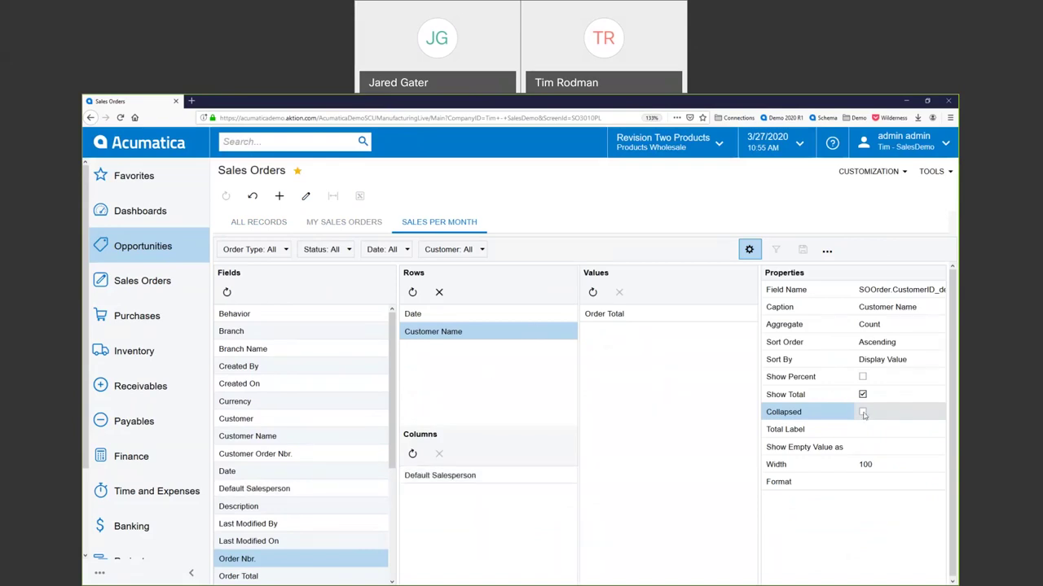
Set the Date row field to collapsed with its date part grouped by month, and display the finished pivot table
{"action": "left_click", "coordinate": [548, 315]}
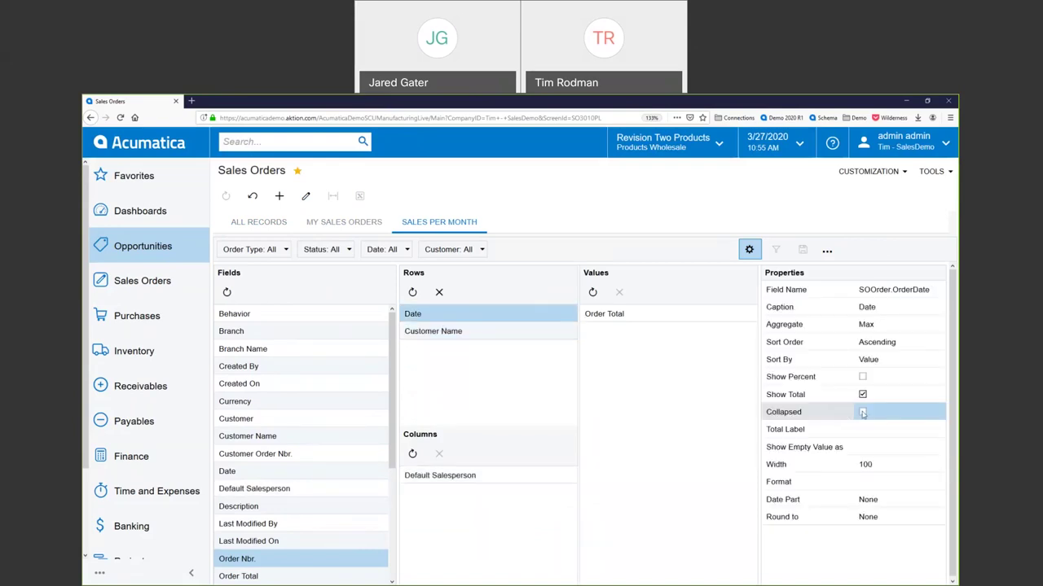
{"action": "left_click", "coordinate": [903, 500]}
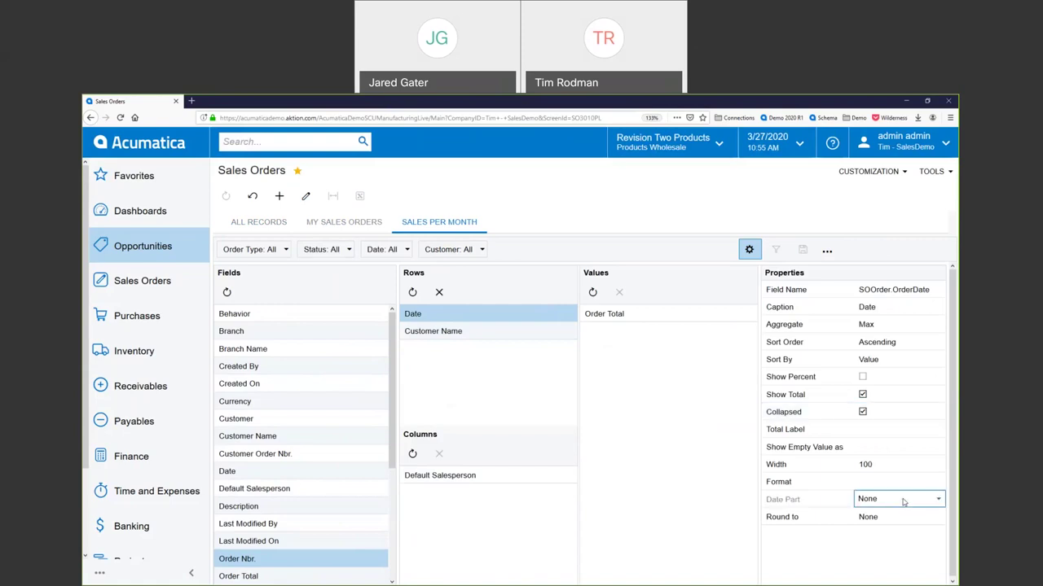
{"action": "left_click", "coordinate": [903, 502]}
{"action": "left_click", "coordinate": [879, 550]}
{"action": "left_click", "coordinate": [749, 250]}
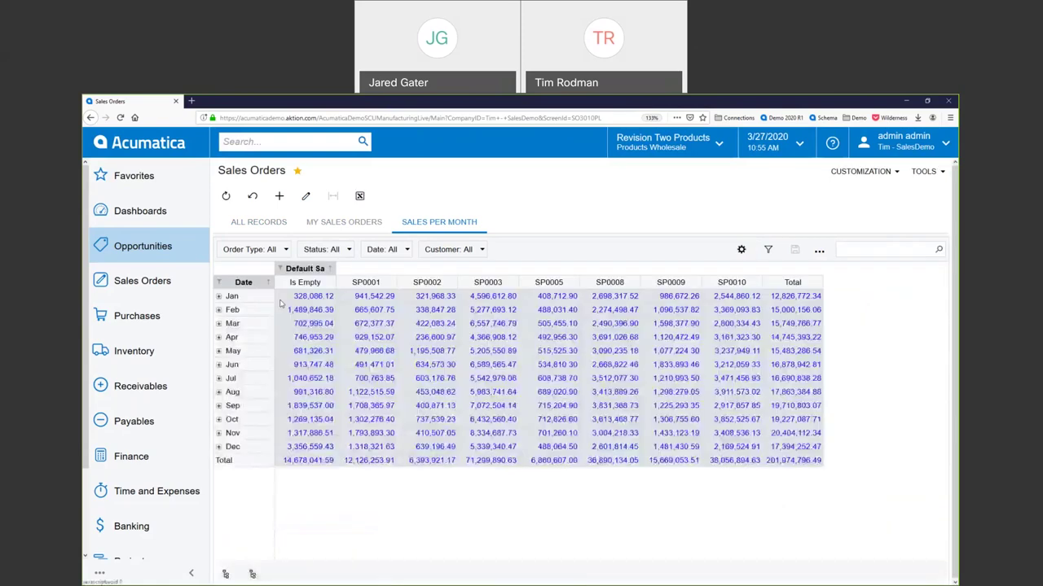
Widen the pivot's Date column slightly, expand January to its customers and widen the Customer Name column to fit the full names
{"action": "left_click_drag", "start_coordinate": [273, 282], "coordinate": [285, 281]}
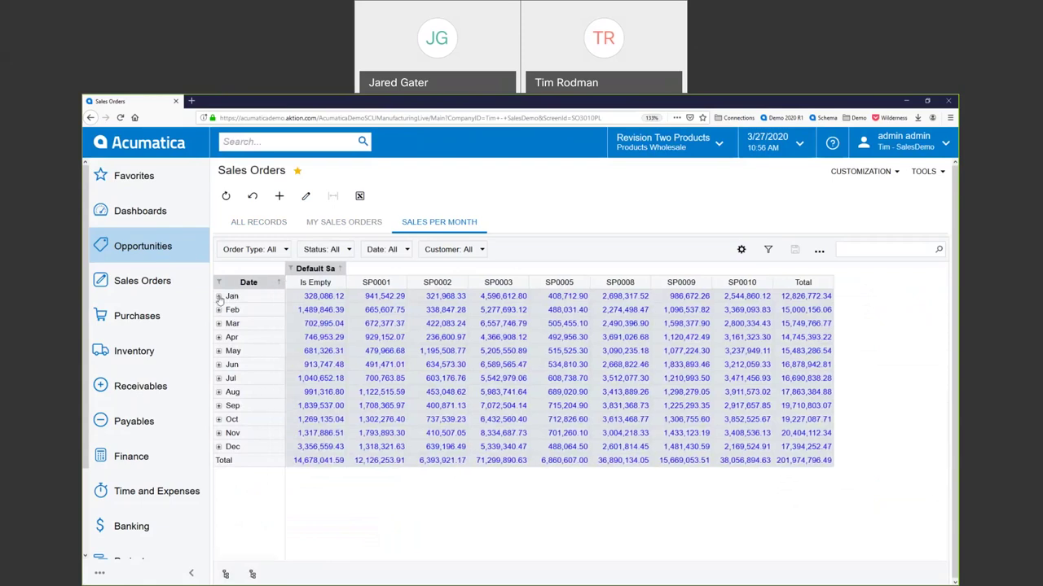
{"action": "left_click", "coordinate": [218, 296]}
{"action": "left_click_drag", "start_coordinate": [342, 282], "coordinate": [449, 282]}
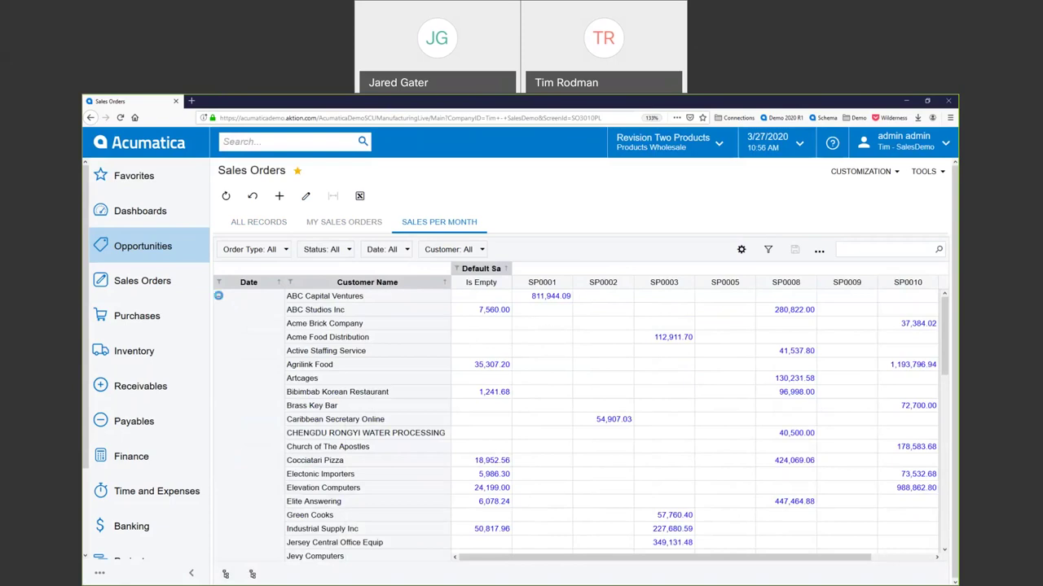
Collapse January, compare the pivot with the All Records list and return to the Sales per Month view
{"action": "left_click", "coordinate": [219, 296]}
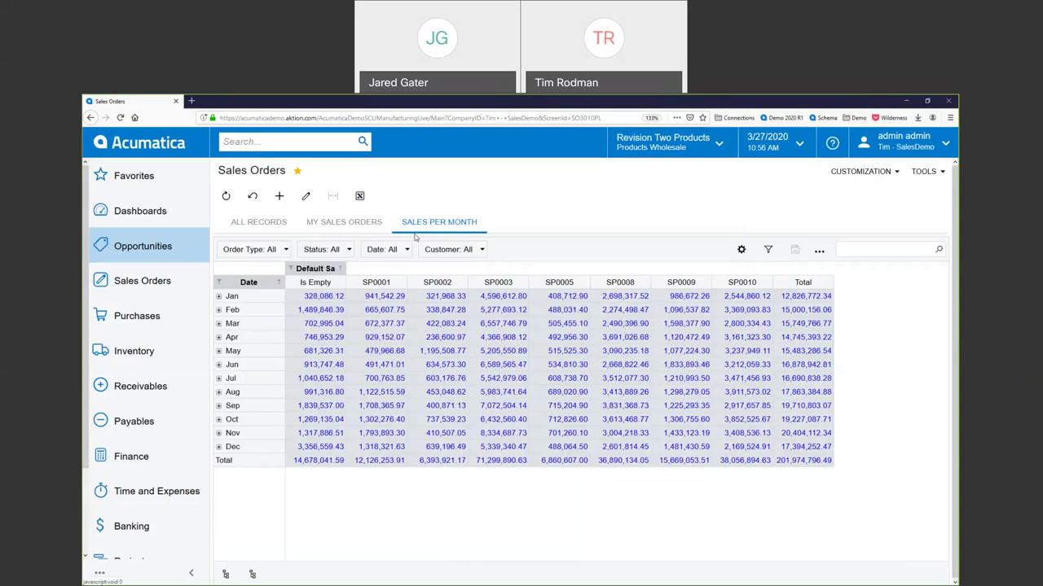
{"action": "left_click", "coordinate": [256, 224]}
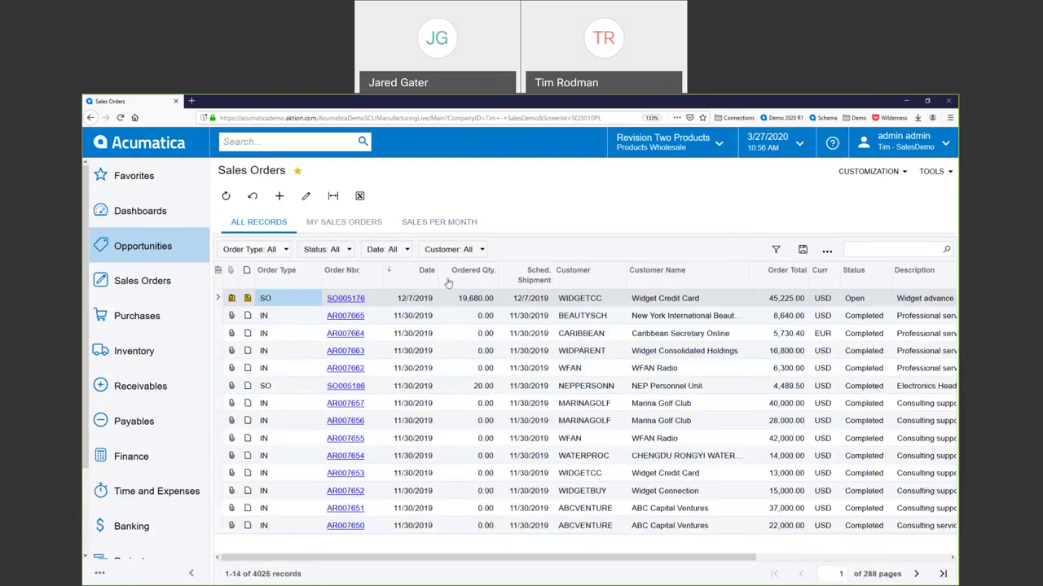
{"action": "left_click", "coordinate": [440, 224]}
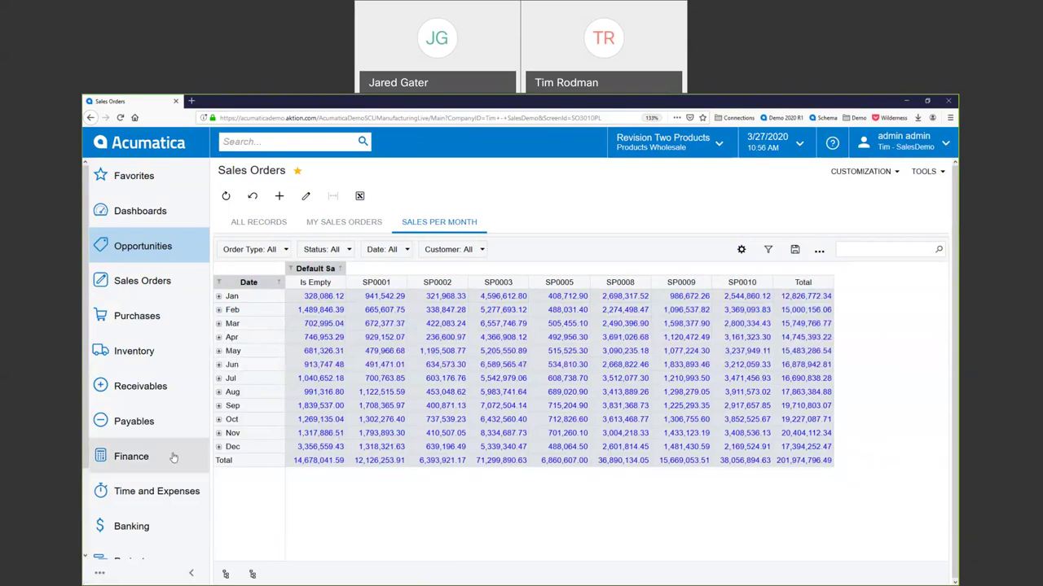
Run the Profit & Loss versus YTD Budget finance report for period 10-2019 and skim its sections
{"action": "left_click", "coordinate": [129, 464]}
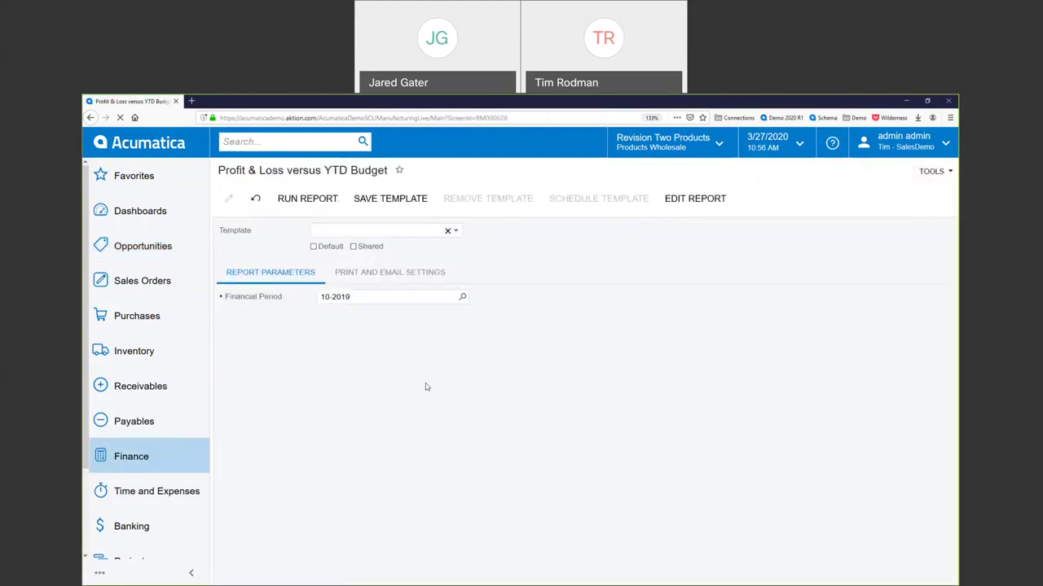
{"action": "left_click", "coordinate": [305, 198]}
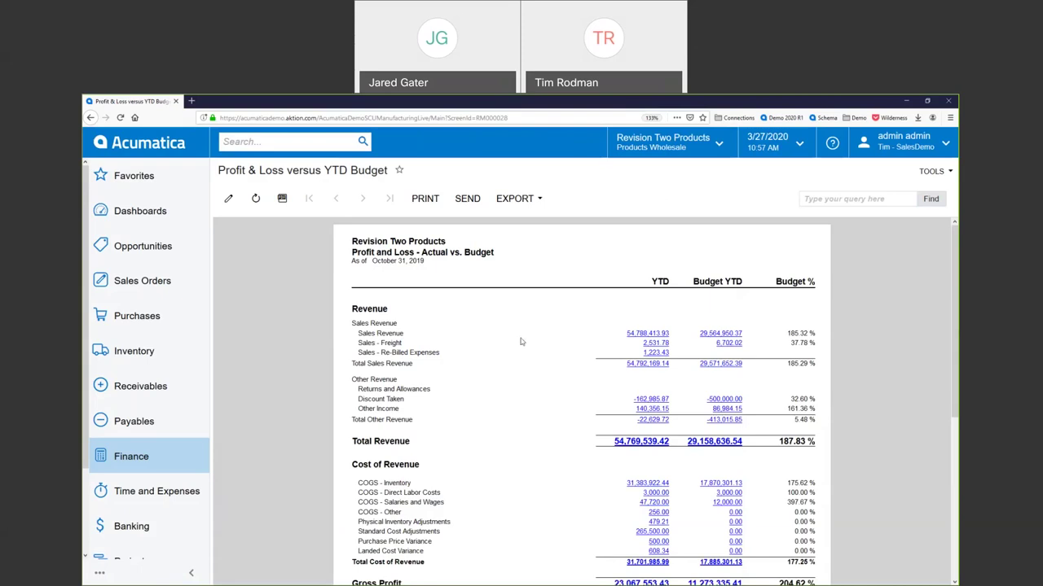
{"action": "scroll", "coordinate": [521, 340], "scroll_direction": "down", "scroll_amount": 1}
{"action": "scroll", "coordinate": [521, 342], "scroll_direction": "down", "scroll_amount": 3}
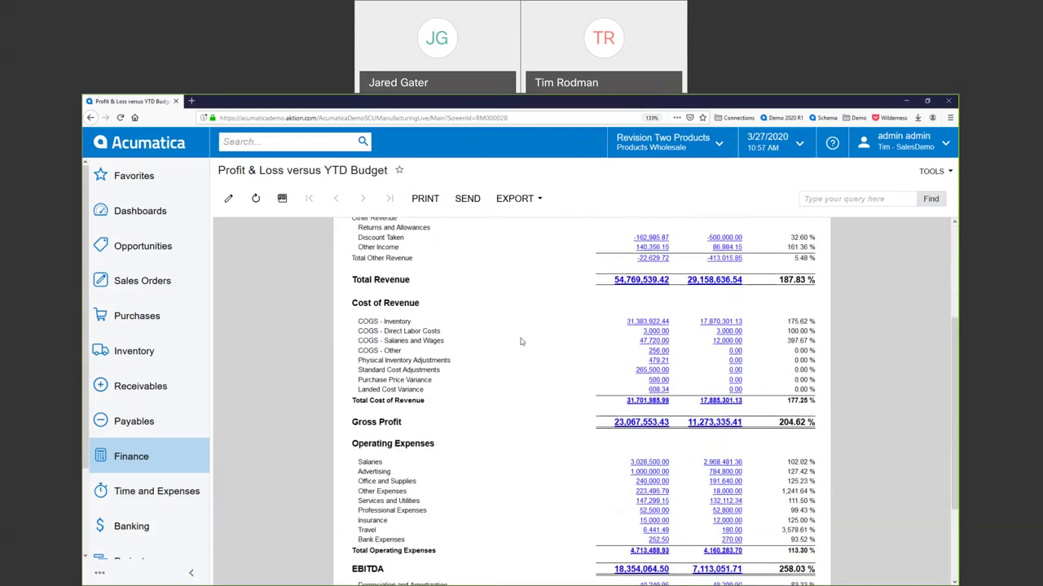
{"action": "scroll", "coordinate": [522, 341], "scroll_direction": "up", "scroll_amount": 4}
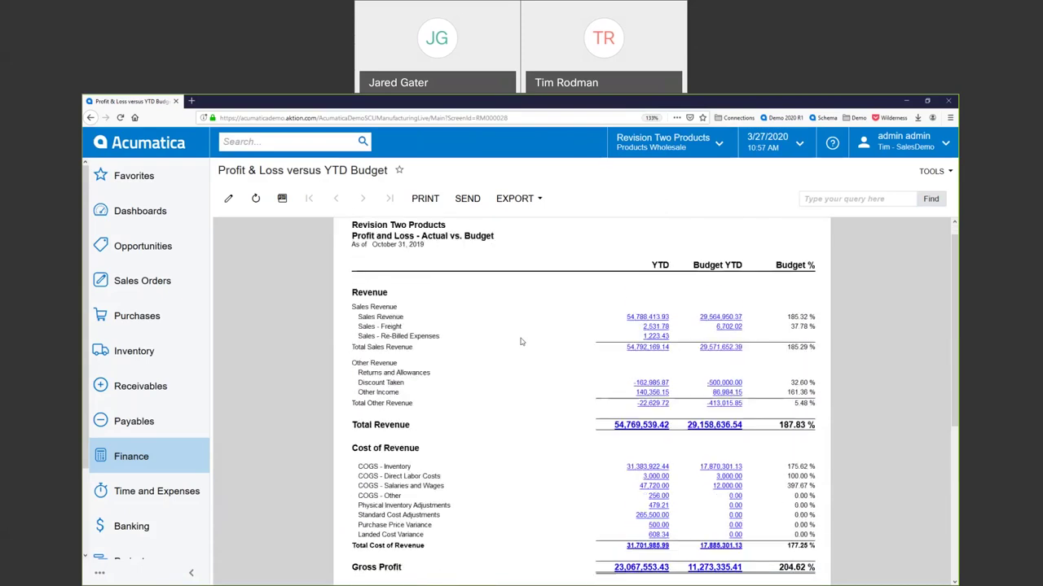
Compare the report's YTD and Budget YTD columns from revenue down to operating expenses and net income
{"action": "left_click_drag", "start_coordinate": [669, 281], "coordinate": [753, 284]}
{"action": "left_click", "coordinate": [626, 305]}
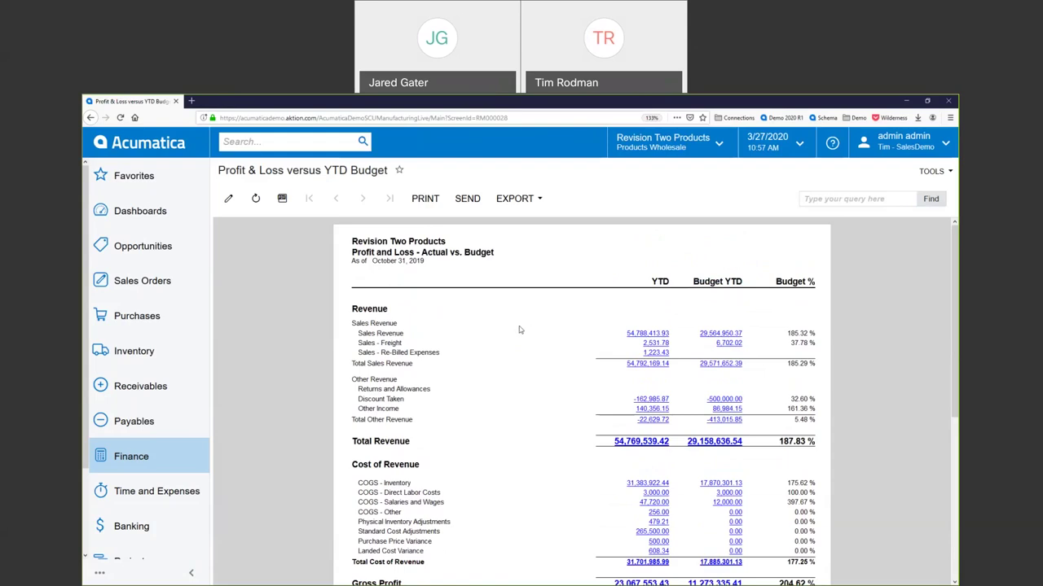
{"action": "scroll", "coordinate": [519, 329], "scroll_direction": "down", "scroll_amount": 5}
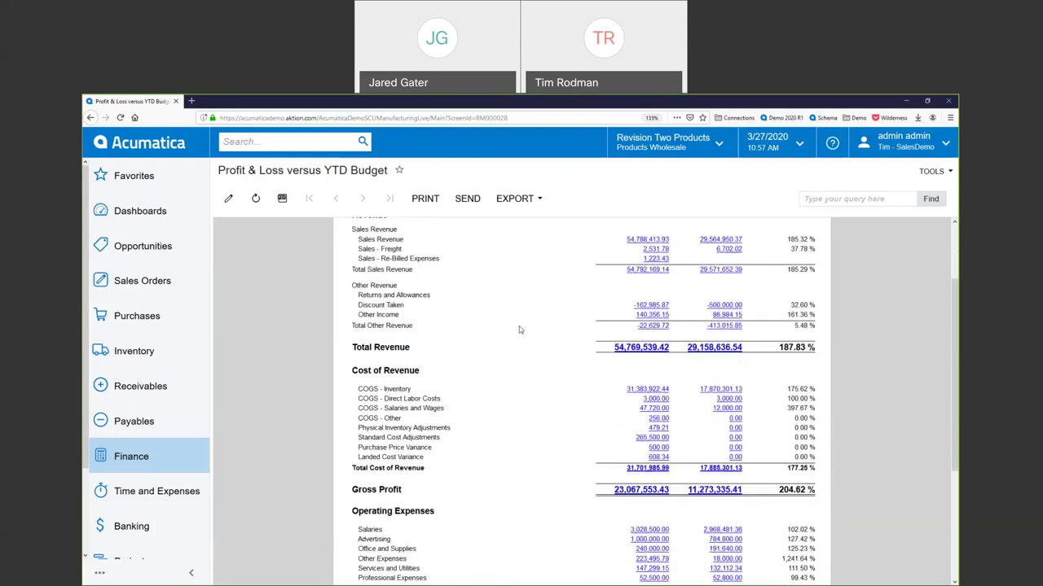
{"action": "scroll", "coordinate": [518, 330], "scroll_direction": "down", "scroll_amount": 1}
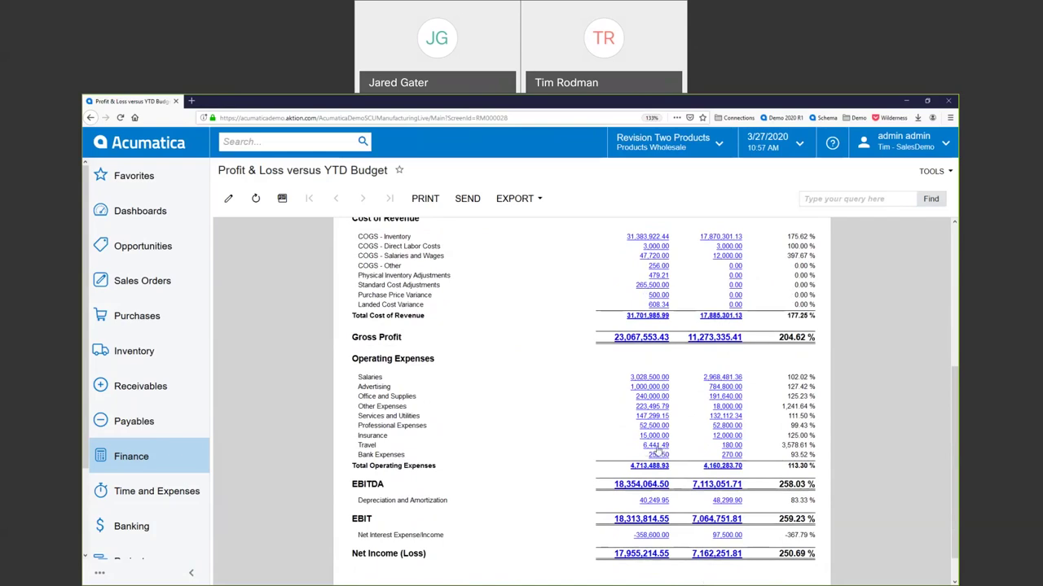
Drill down from the YTD Travel expense through the SERVEAST line of account 63200 to the bill for the United Air shuttle
{"action": "left_click", "coordinate": [656, 447]}
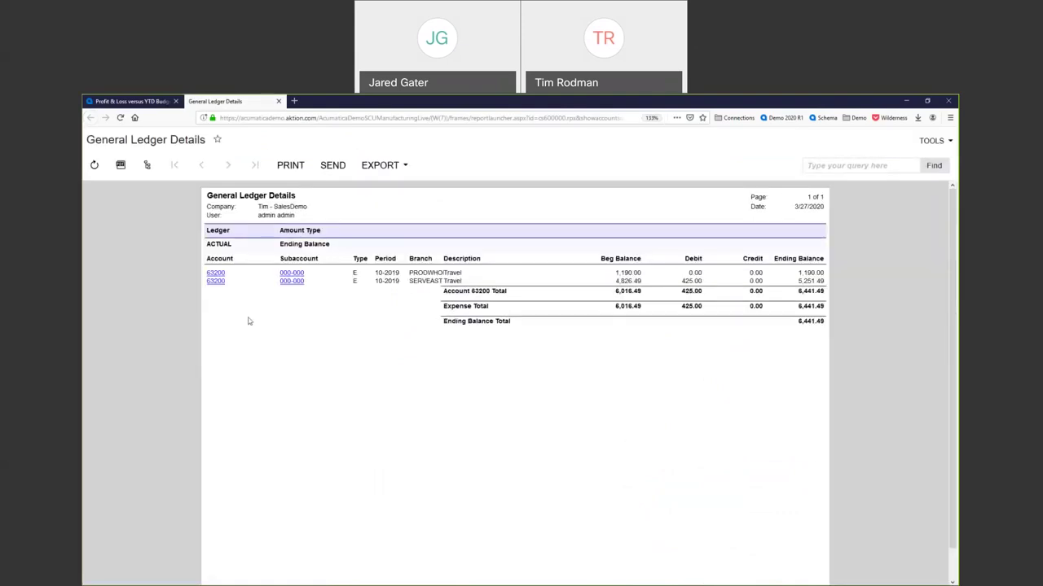
{"action": "left_click", "coordinate": [215, 281]}
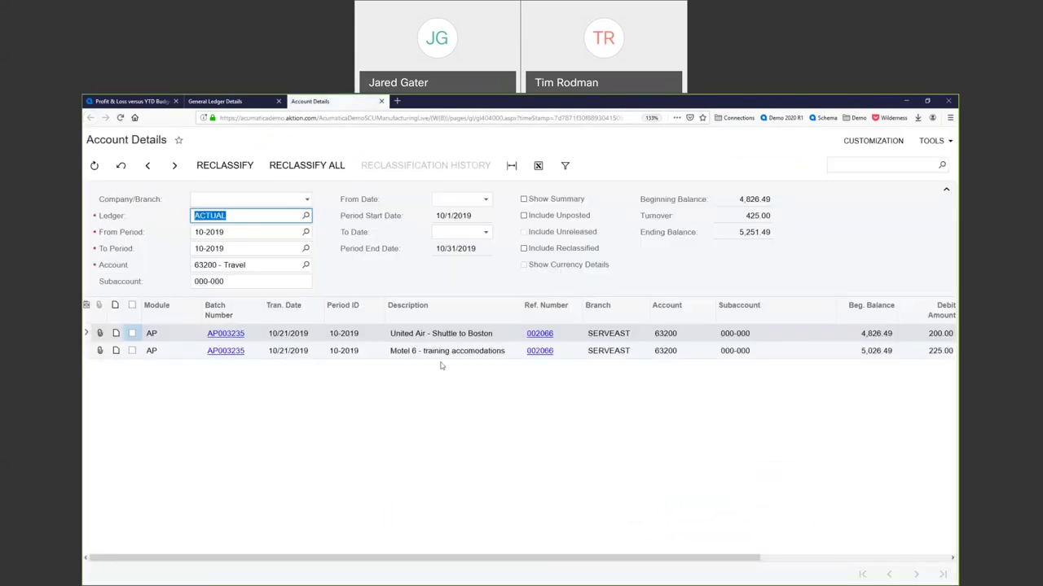
{"action": "left_click", "coordinate": [545, 335]}
{"action": "left_click", "coordinate": [541, 334]}
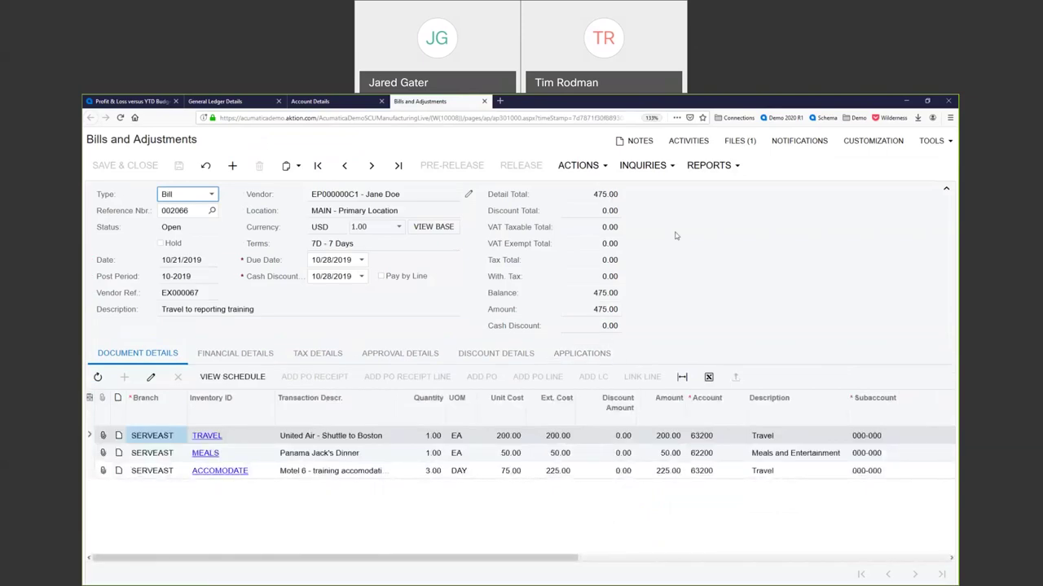
View the bill's attached Expense Receipt.jpg and close the drill-down pages to return to the profit and loss report
{"action": "left_click", "coordinate": [747, 141]}
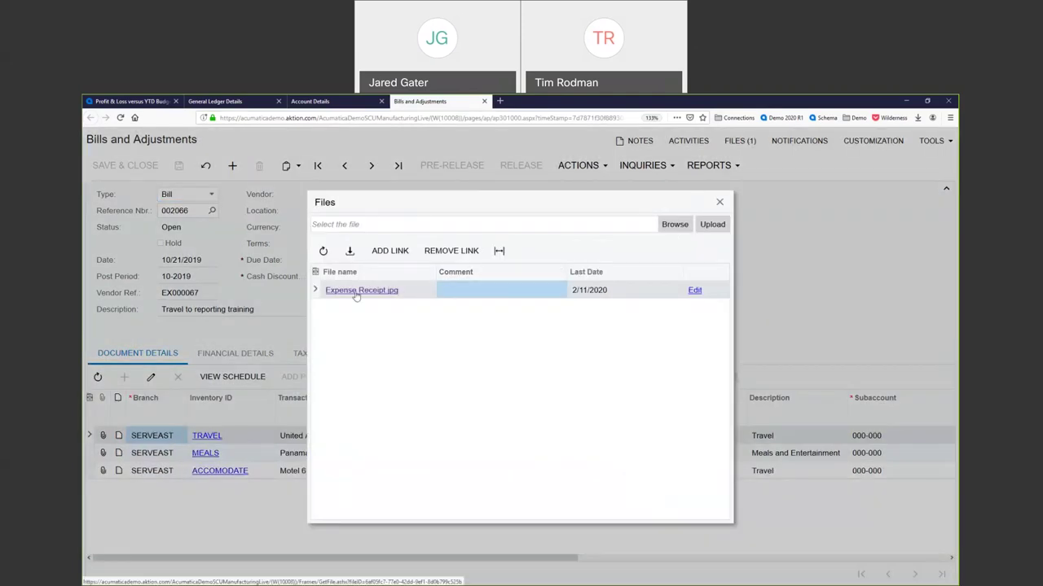
{"action": "left_click", "coordinate": [356, 291]}
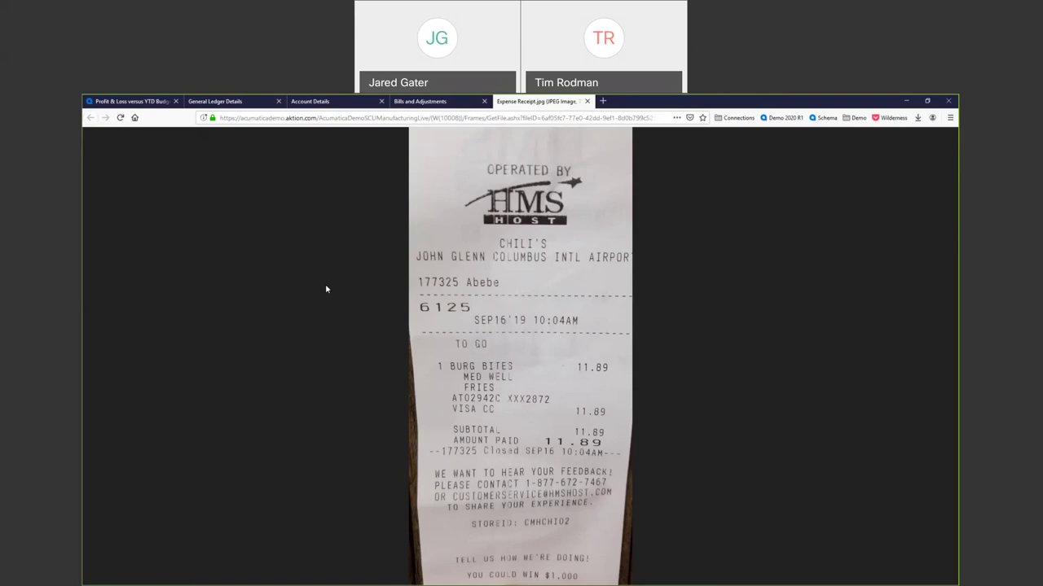
{"action": "key", "text": "ctrl+w"}
{"action": "key", "text": "ctrl+w"}
{"action": "key", "text": "ctrl+w"}
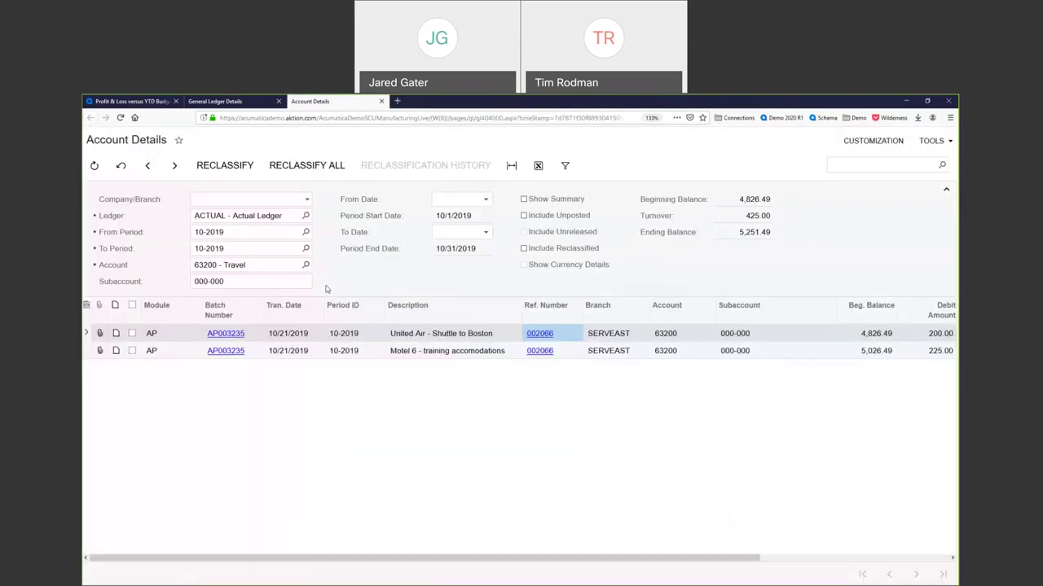
{"action": "key", "text": "ctrl+w"}
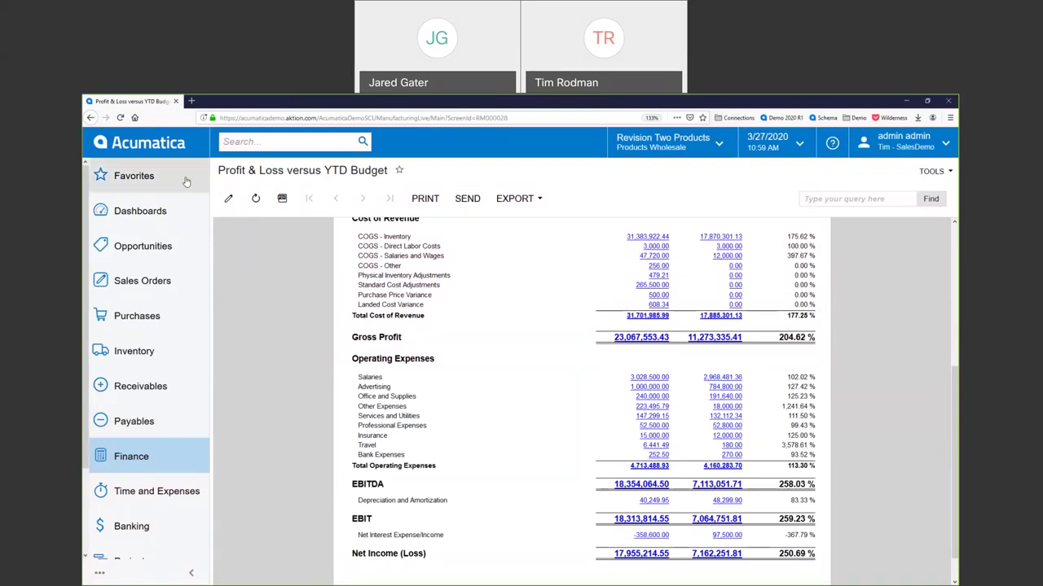
Search transactions and profiles for "arktak" and open the Arktak Networks vendor record
{"action": "left_click", "coordinate": [245, 143]}
{"action": "type", "text": "arktak"}
{"action": "key", "text": "Return"}
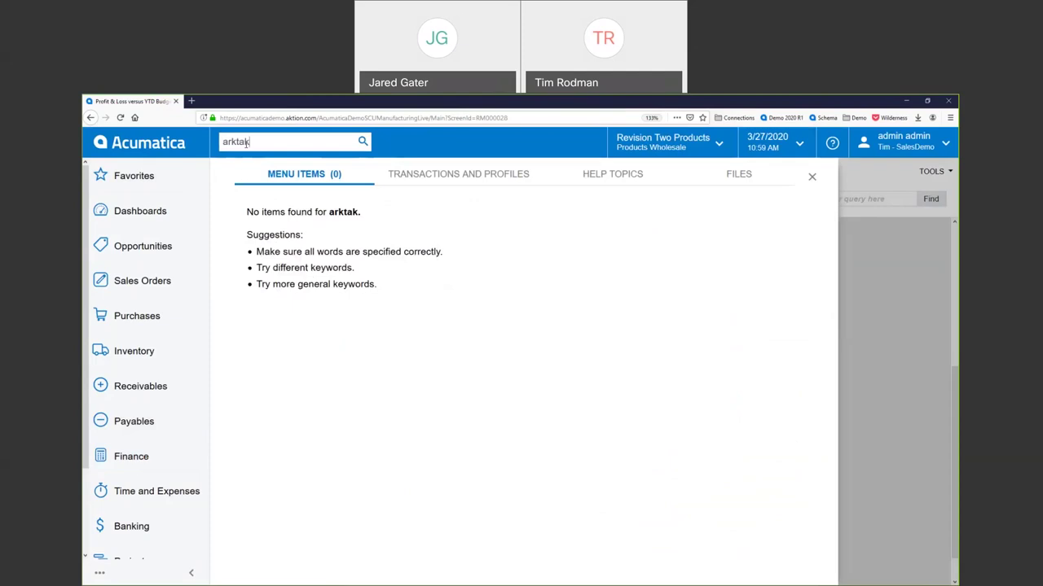
{"action": "left_click", "coordinate": [431, 174]}
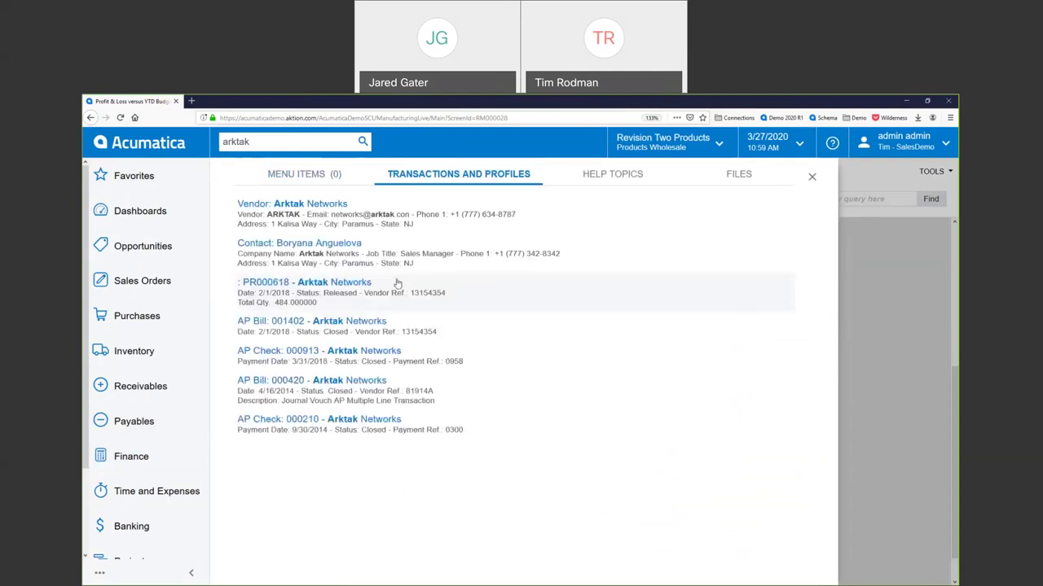
{"action": "left_click", "coordinate": [308, 204]}
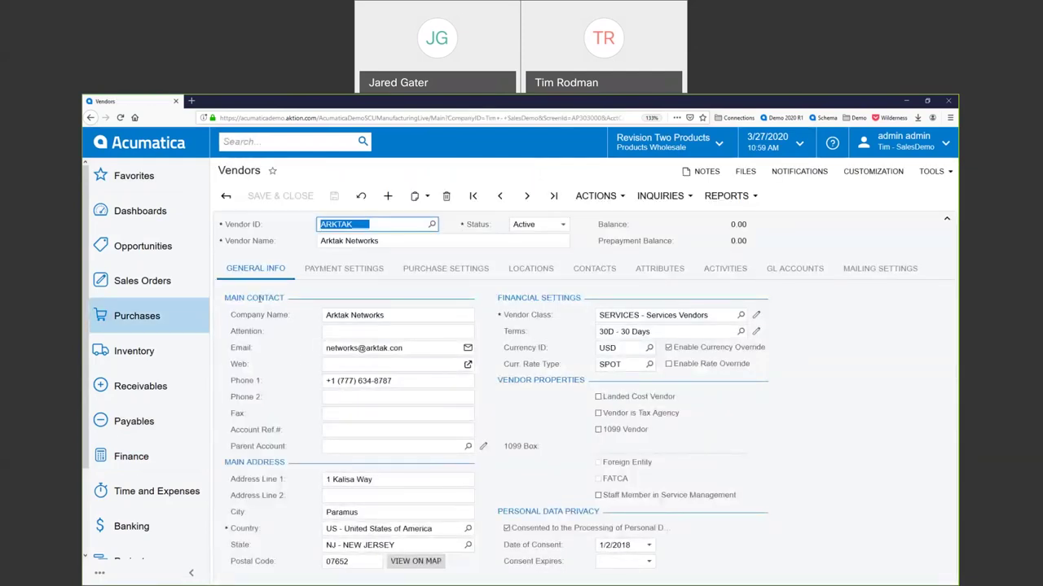
Examine the vendor's general information and the default location fields in its purchase settings
{"action": "left_click", "coordinate": [259, 298]}
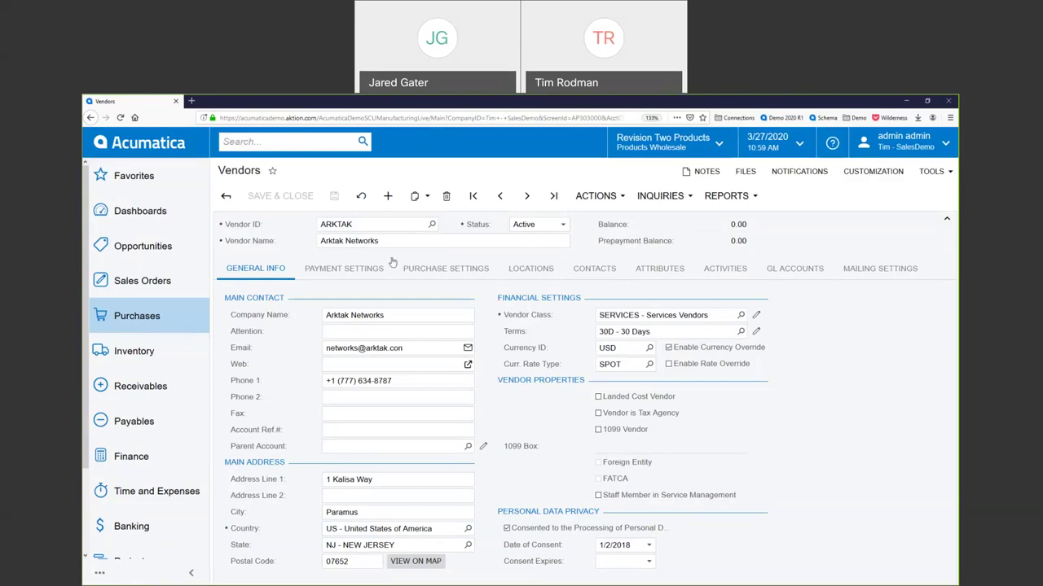
{"action": "left_click", "coordinate": [434, 275]}
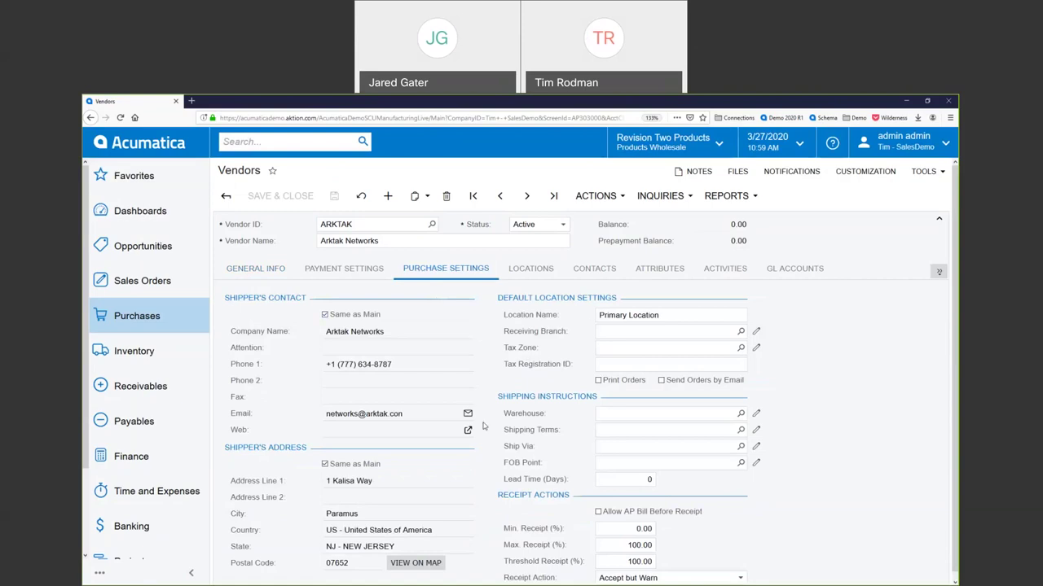
{"action": "left_click", "coordinate": [629, 315]}
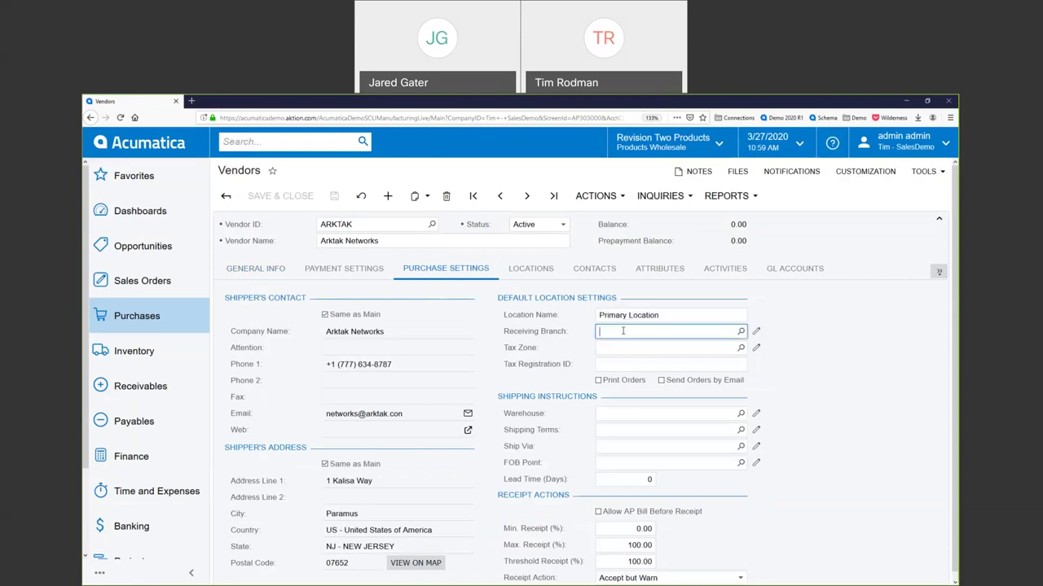
{"action": "left_click", "coordinate": [622, 349]}
{"action": "left_click", "coordinate": [622, 365]}
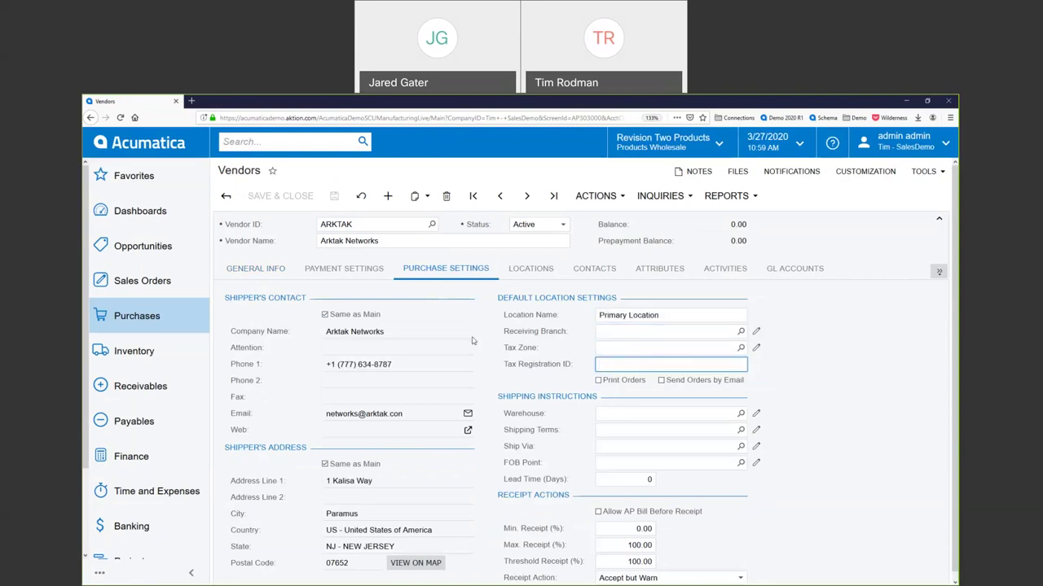
Review the vendor's default payment method, cash account and payment timing, and switch to the Product Demonstration presentation slide
{"action": "left_click", "coordinate": [345, 270]}
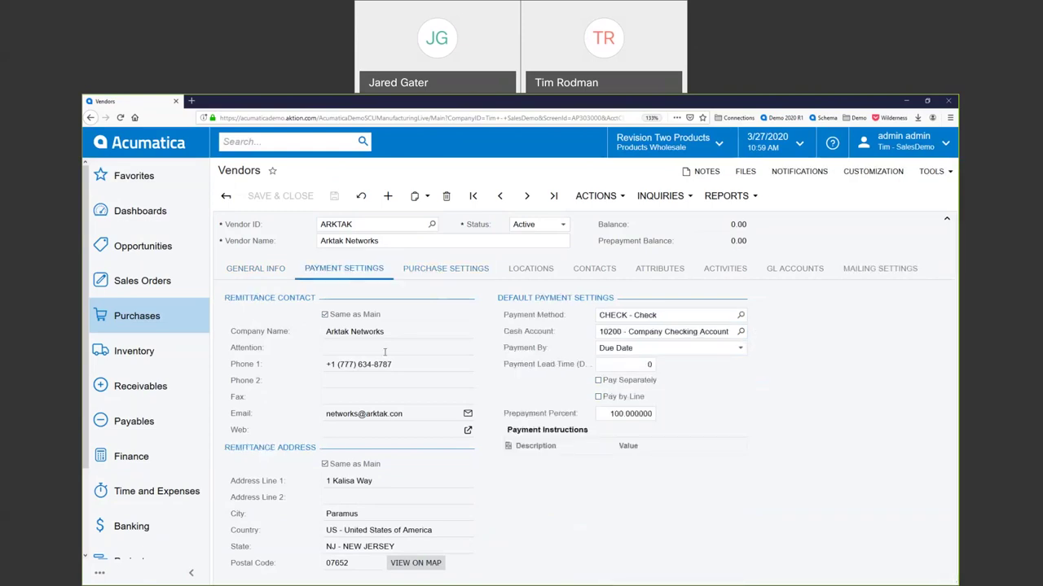
{"action": "left_click", "coordinate": [611, 317]}
{"action": "key", "text": "Tab"}
{"action": "left_click", "coordinate": [609, 349]}
{"action": "left_click", "coordinate": [609, 350]}
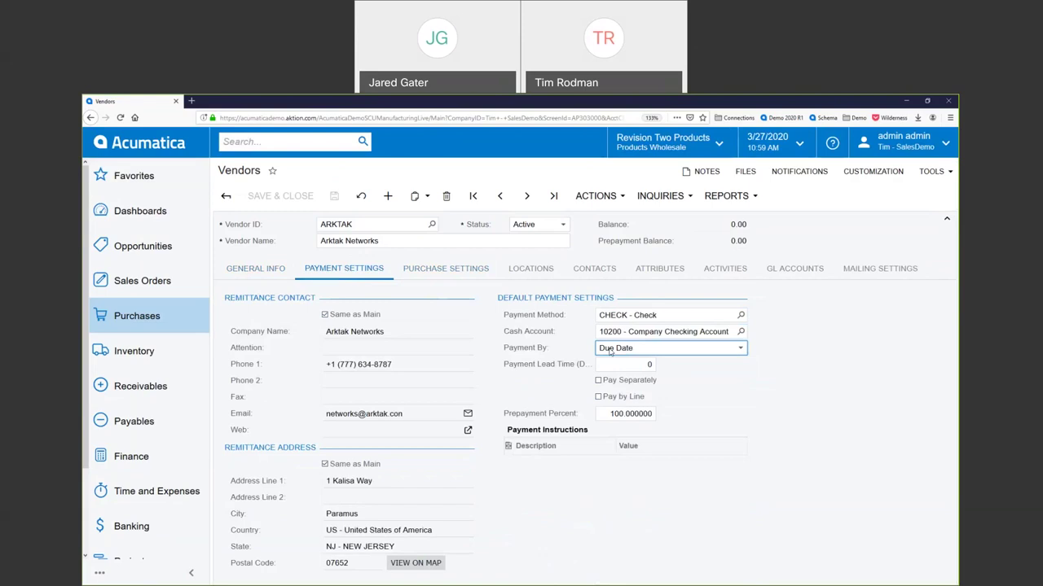
{"action": "left_click", "coordinate": [368, 225]}
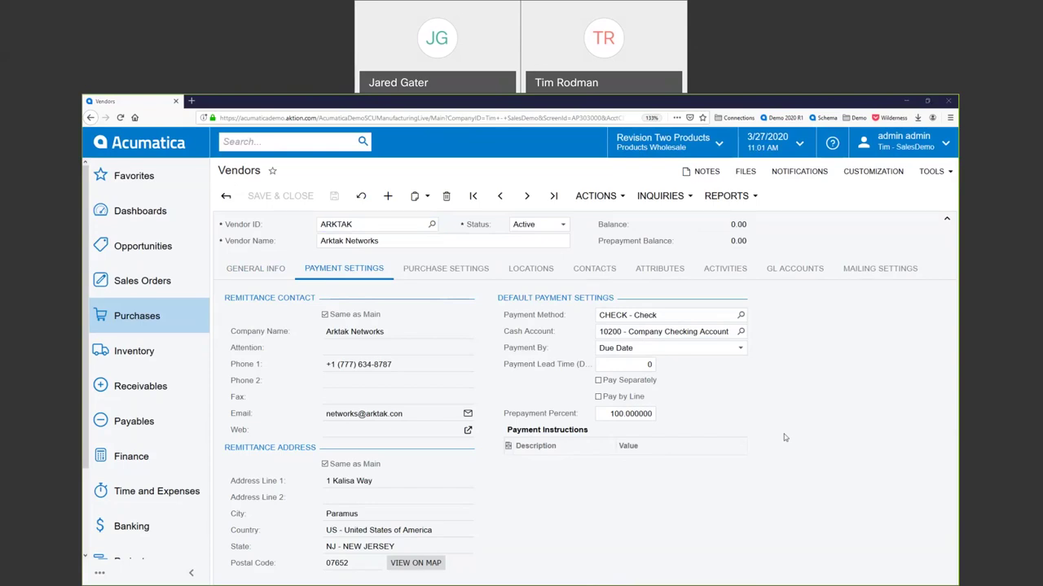
{"action": "key", "text": "alt+Tab"}
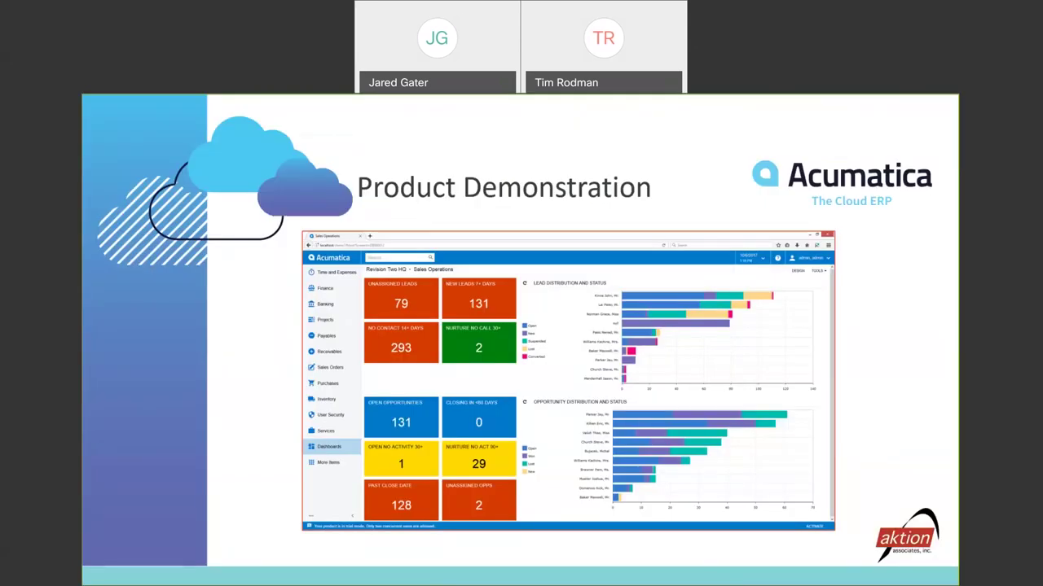